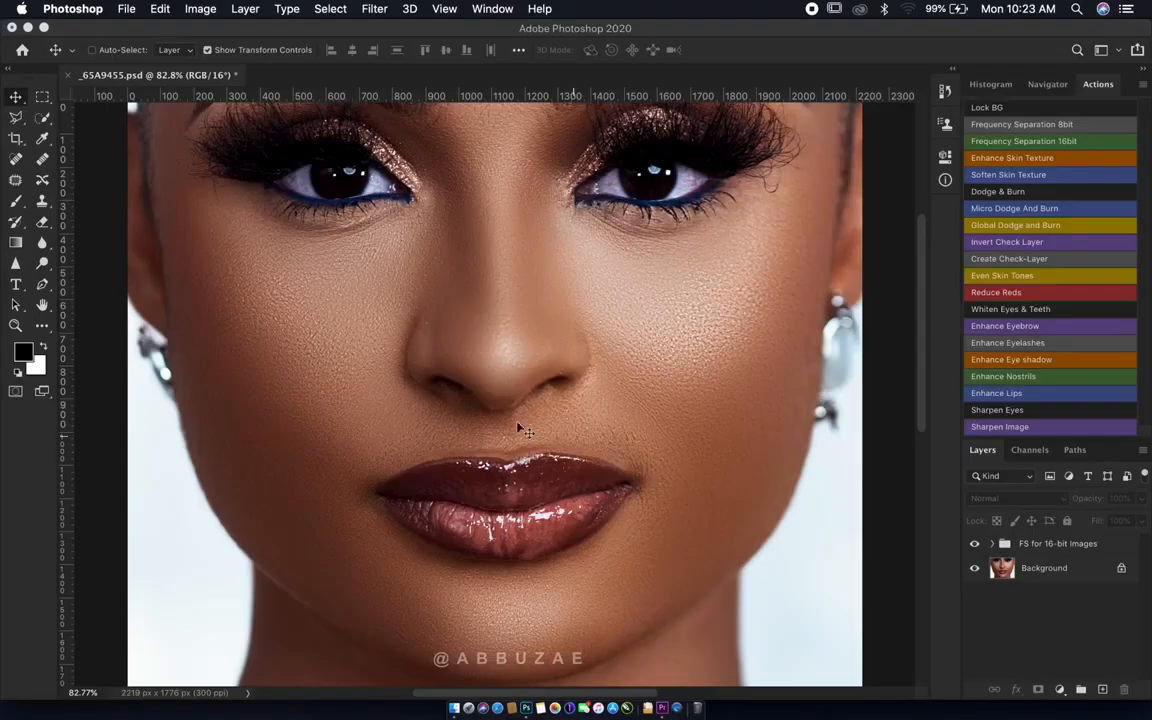
Create a new layer above the FS for 16-bit Images group and name it Texture
{"action": "left_click", "coordinate": [1101, 690]}
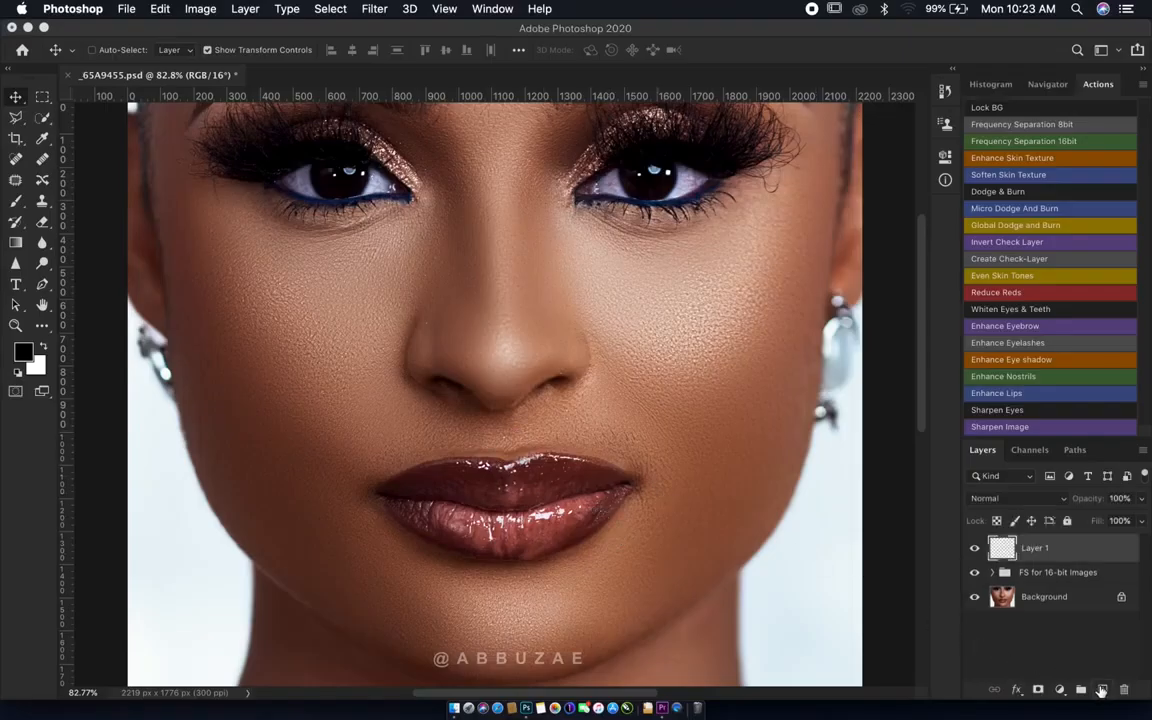
{"action": "double_click", "coordinate": [1035, 548]}
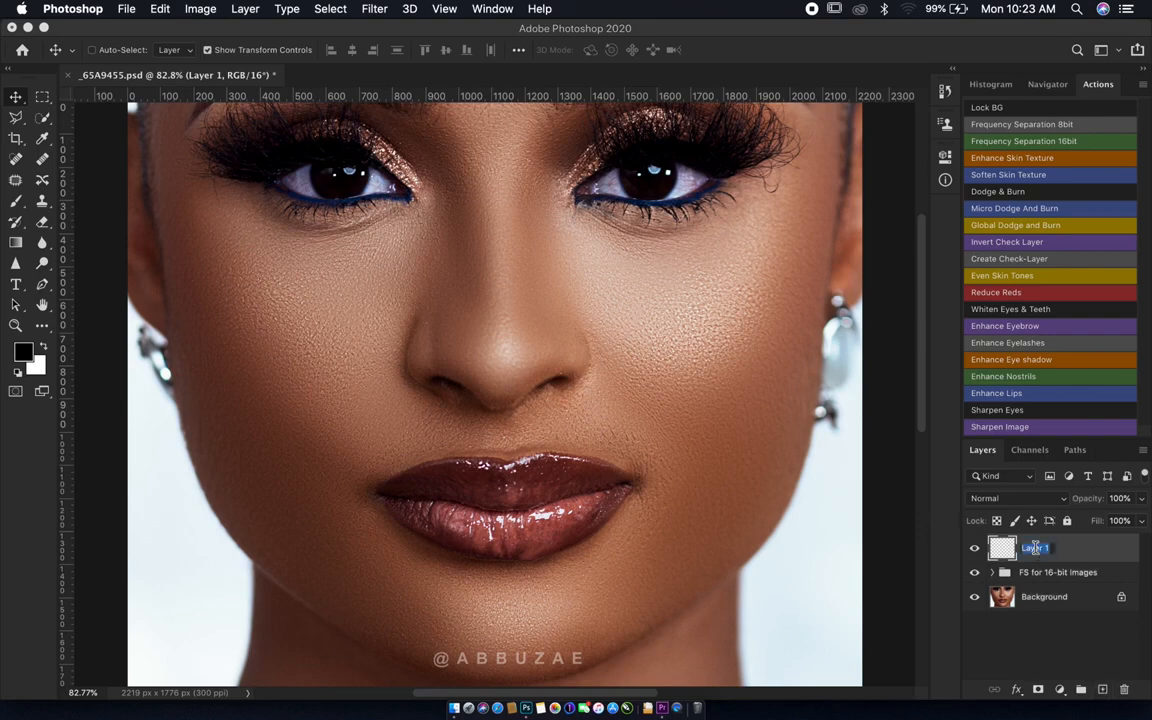
{"action": "type", "text": "Texture"}
{"action": "key", "text": "Return"}
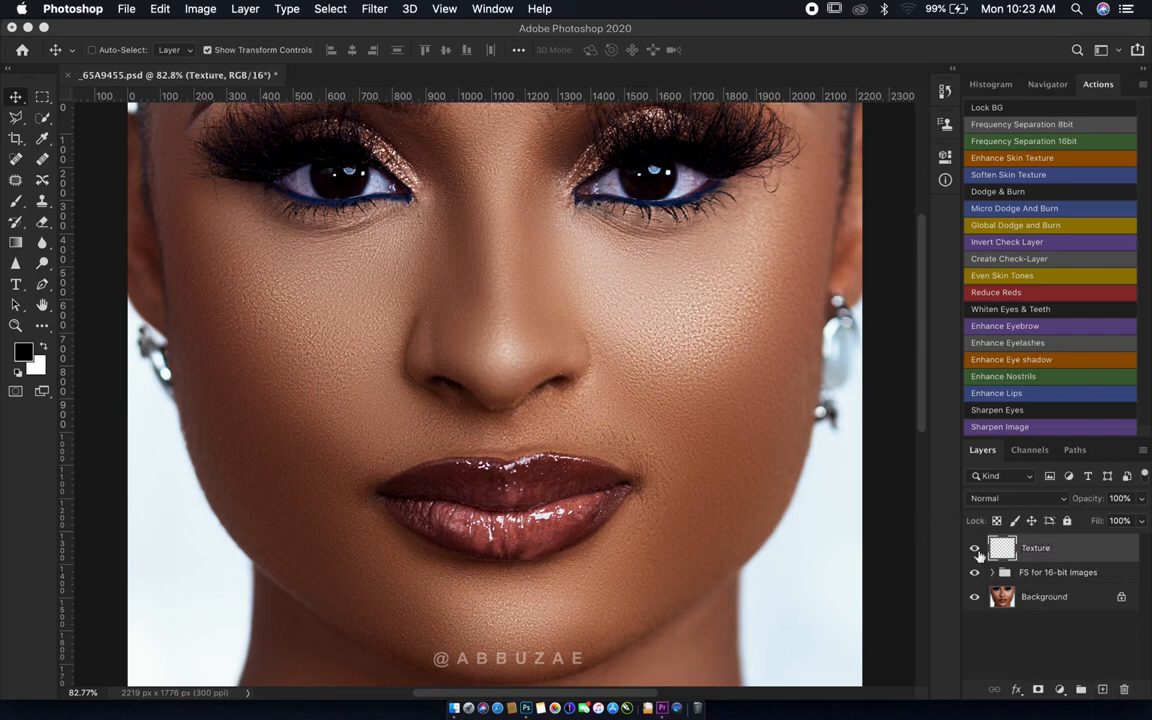
Fill the Texture layer with 50% Gray in Normal mode at 100% opacity
{"action": "left_click", "coordinate": [155, 9]}
{"action": "left_click", "coordinate": [200, 264]}
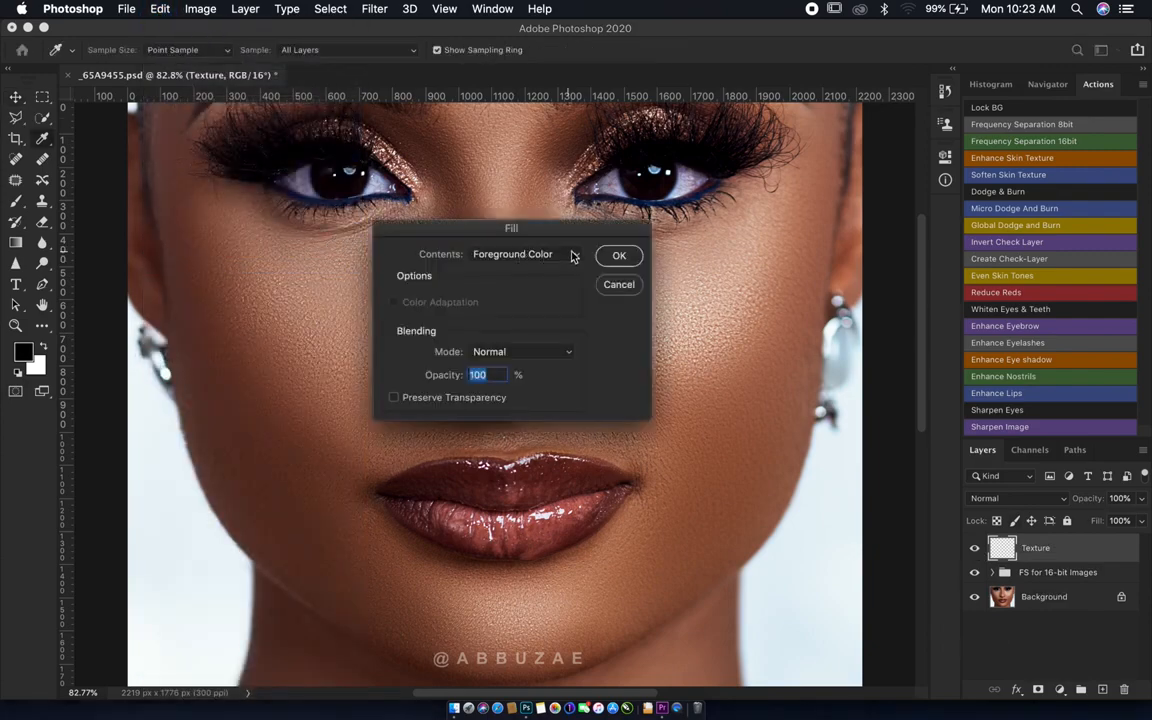
{"action": "left_click", "coordinate": [514, 254]}
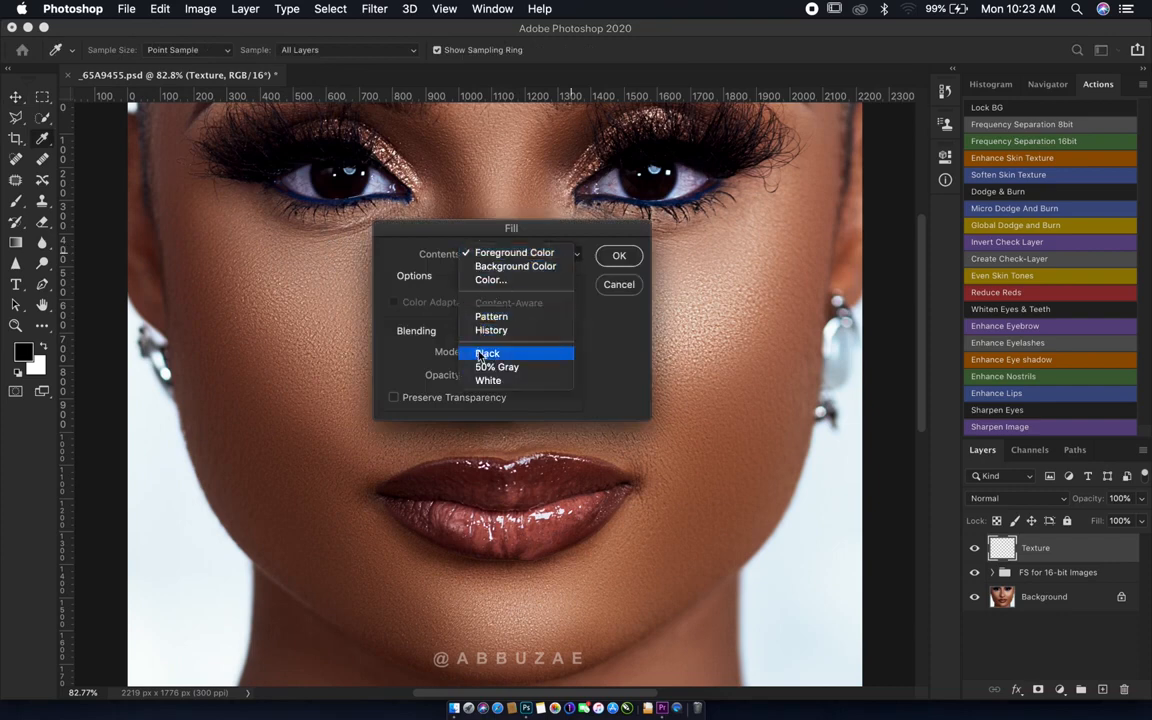
{"action": "left_click", "coordinate": [508, 372]}
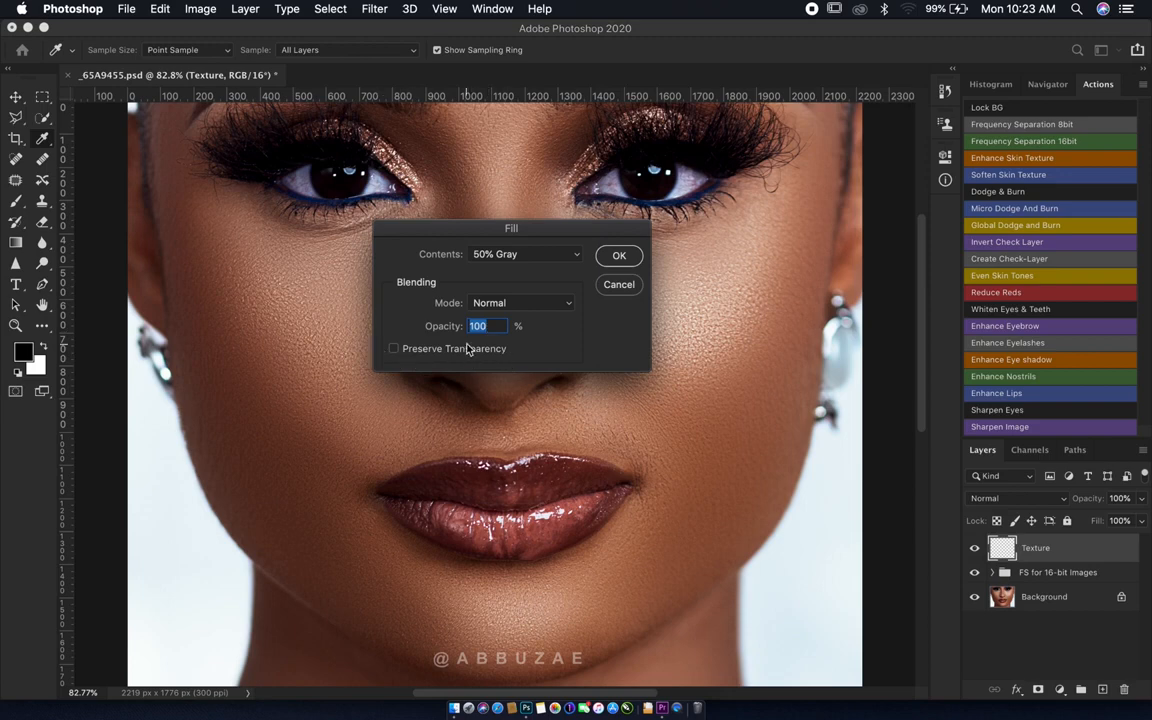
{"action": "left_click", "coordinate": [619, 256]}
{"action": "key", "text": "v"}
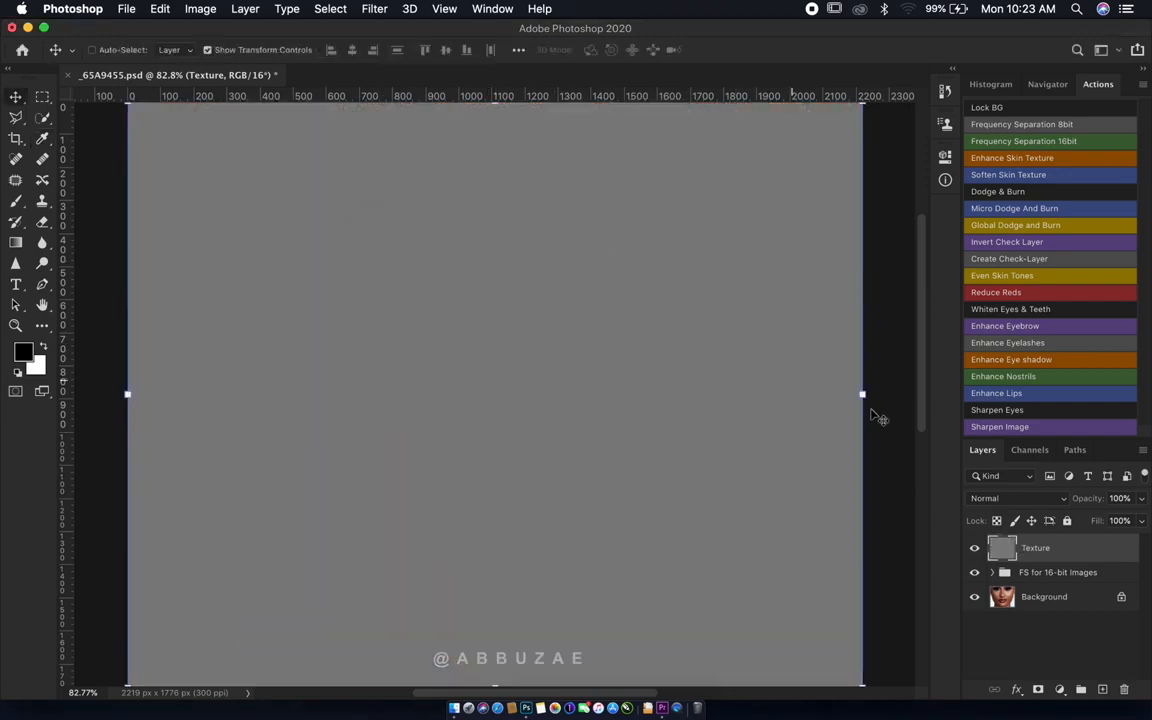
Set the Texture layer's blend mode to Overlay and convert the layer to a Smart Object
{"action": "left_click", "coordinate": [1019, 501]}
{"action": "left_click", "coordinate": [1019, 500]}
{"action": "left_click", "coordinate": [1019, 498]}
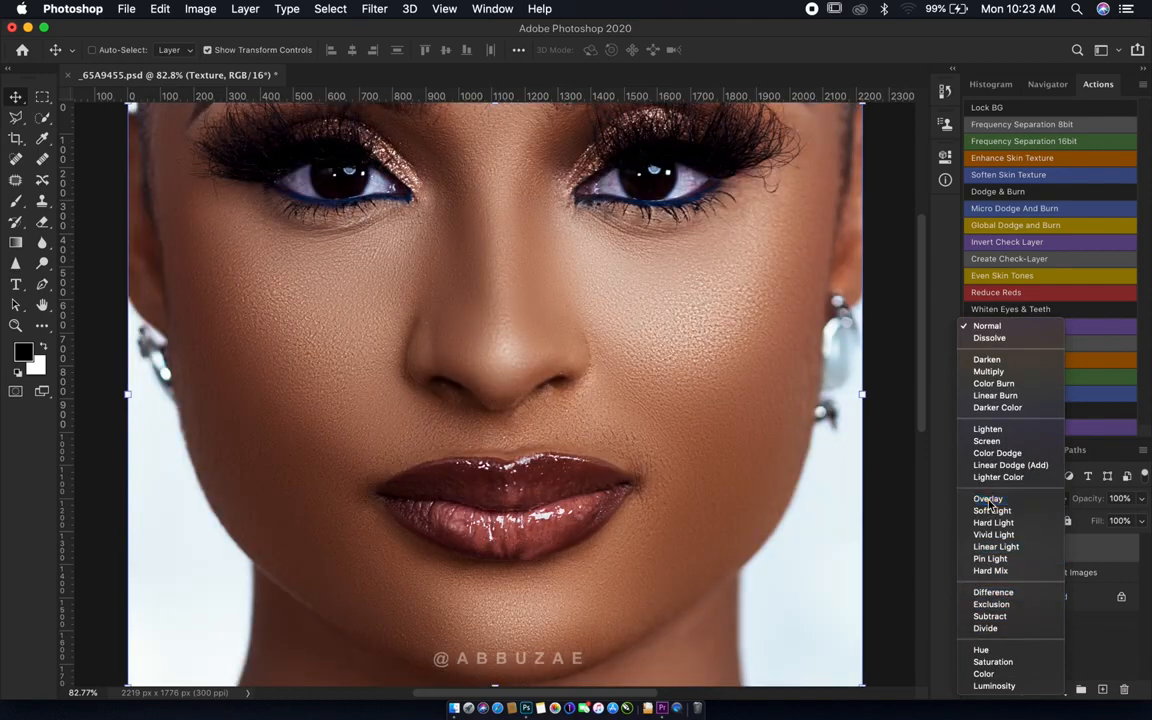
{"action": "left_click", "coordinate": [987, 502]}
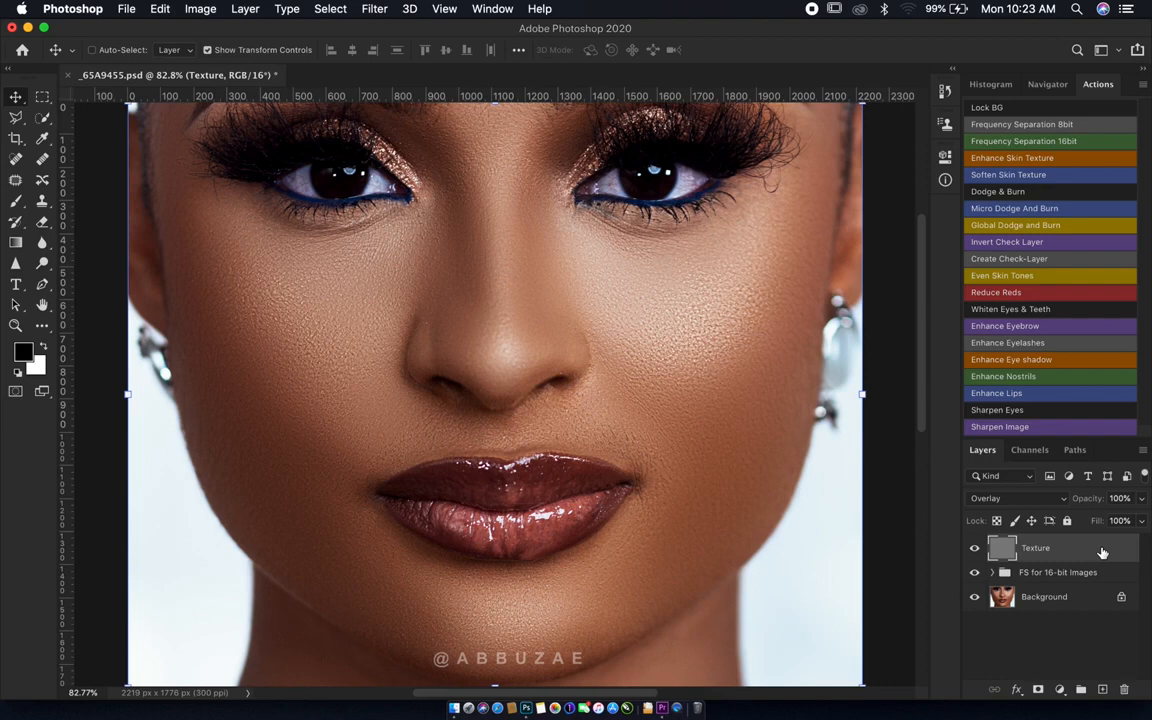
{"action": "right_click", "coordinate": [1103, 553]}
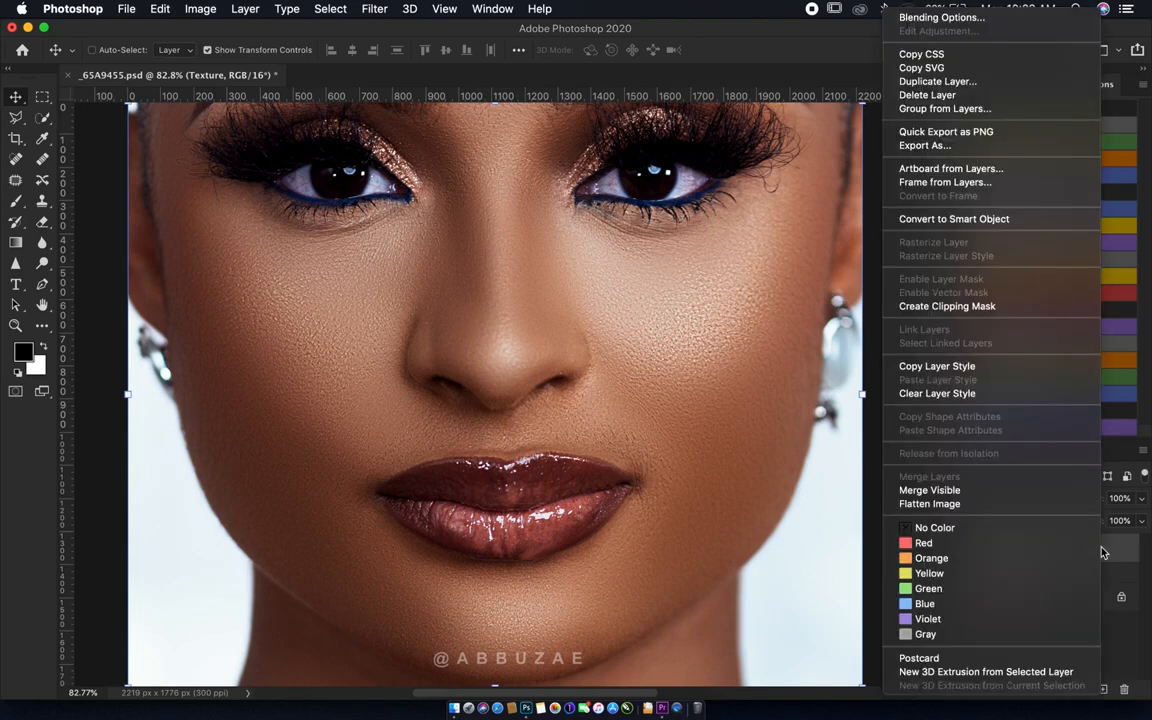
{"action": "left_click", "coordinate": [969, 219]}
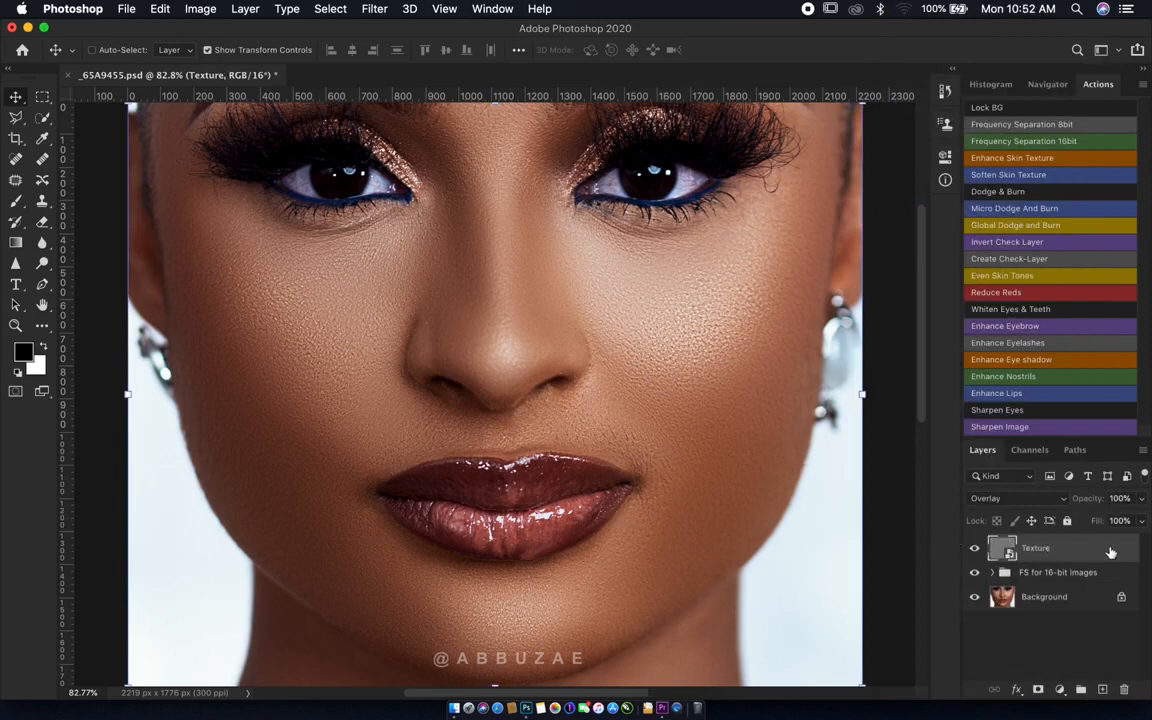
Apply Camera Raw Filter grain to the Texture layer with Amount 80, Size 100 and Roughness 70
{"action": "left_click", "coordinate": [374, 10]}
{"action": "left_click", "coordinate": [418, 108]}
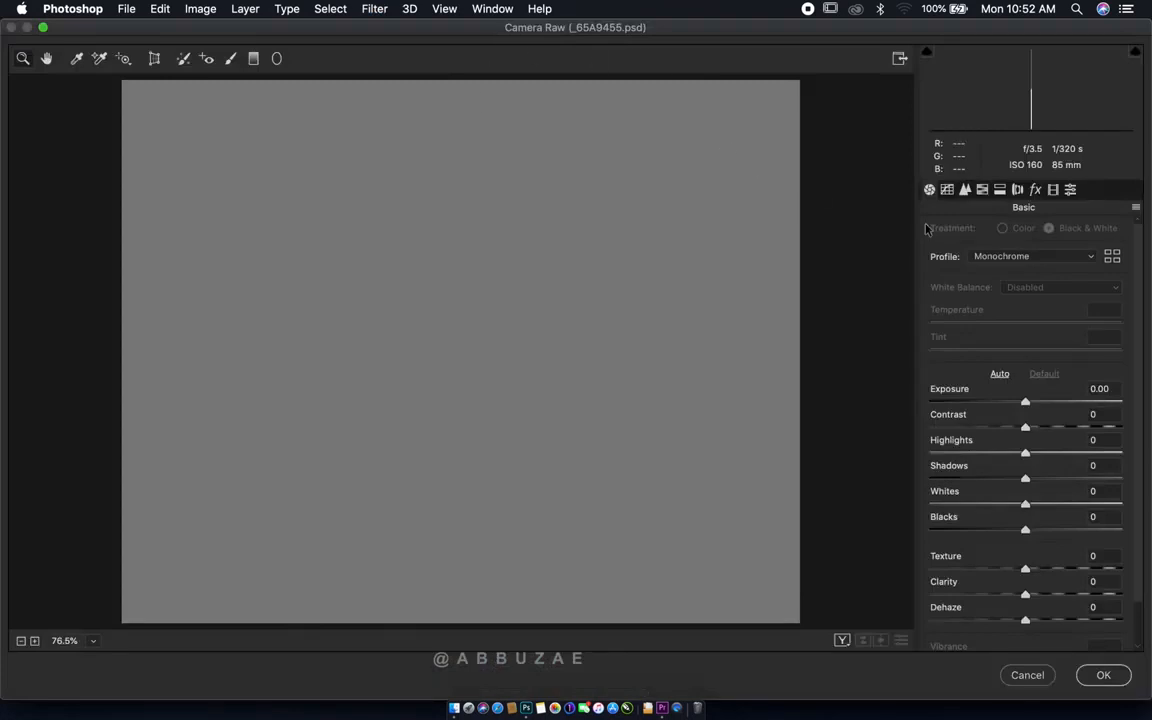
{"action": "left_click", "coordinate": [1035, 190]}
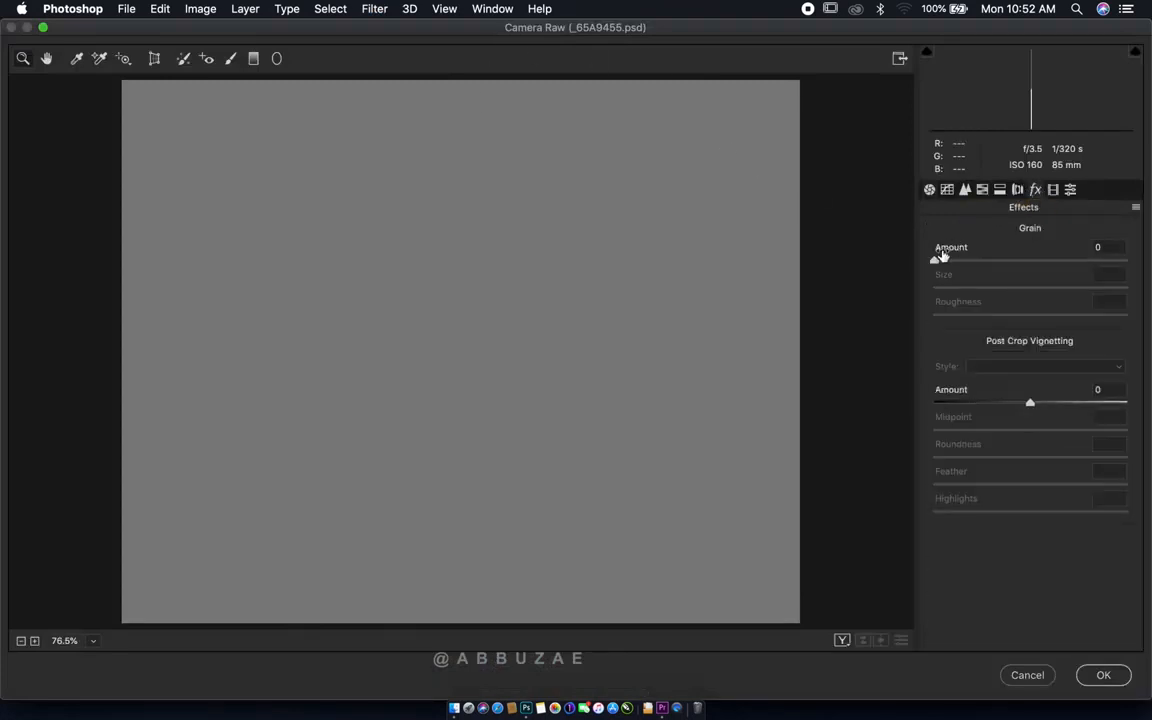
{"action": "left_click_drag", "start_coordinate": [935, 262], "coordinate": [1089, 261]}
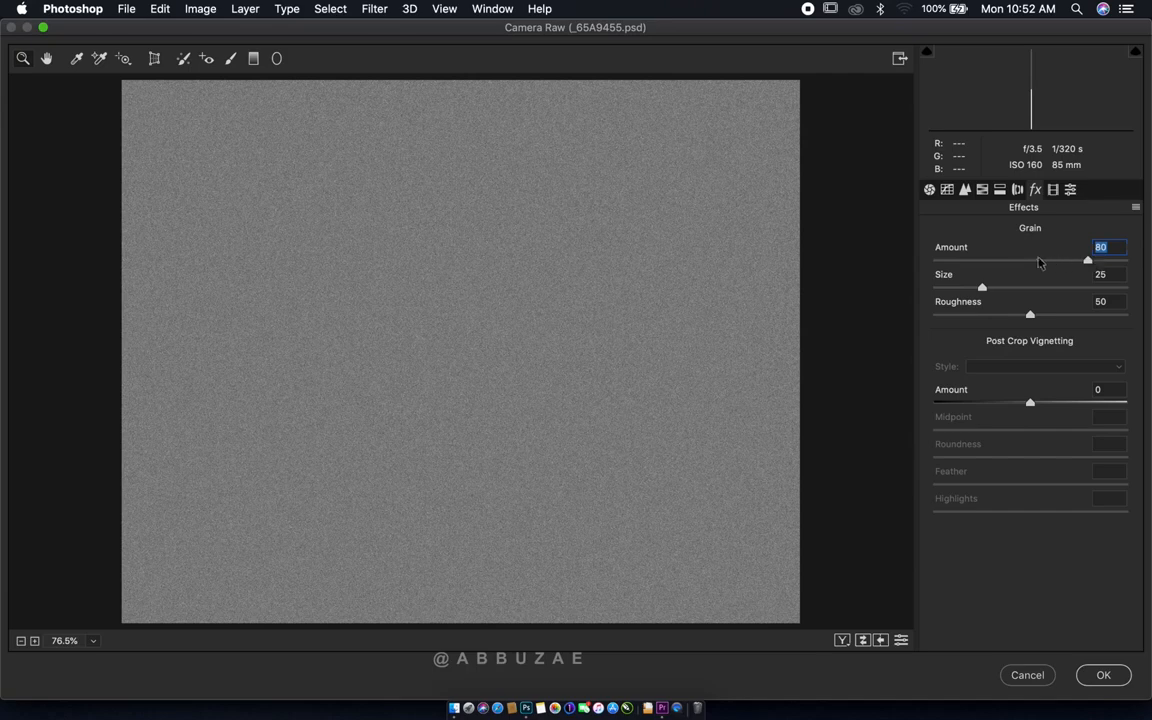
{"action": "left_click_drag", "start_coordinate": [984, 289], "coordinate": [1090, 296]}
{"action": "left_click_drag", "start_coordinate": [1090, 294], "coordinate": [1143, 292]}
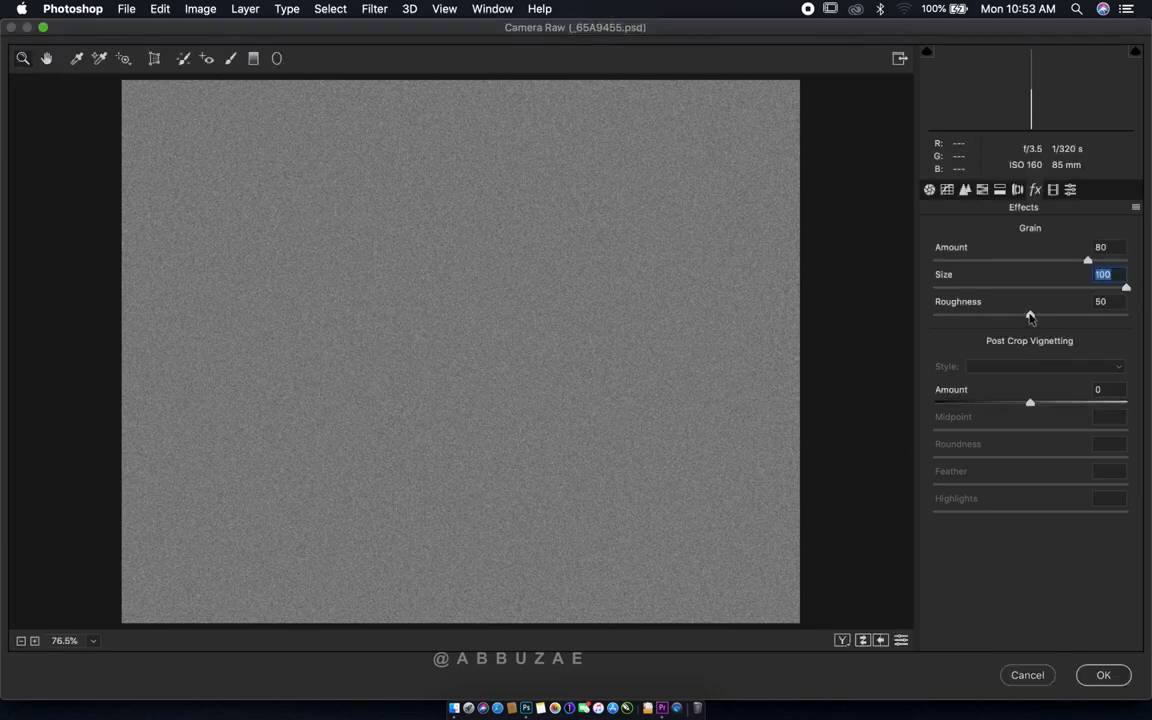
{"action": "left_click_drag", "start_coordinate": [1031, 317], "coordinate": [1068, 318]}
{"action": "left_click", "coordinate": [1096, 673]}
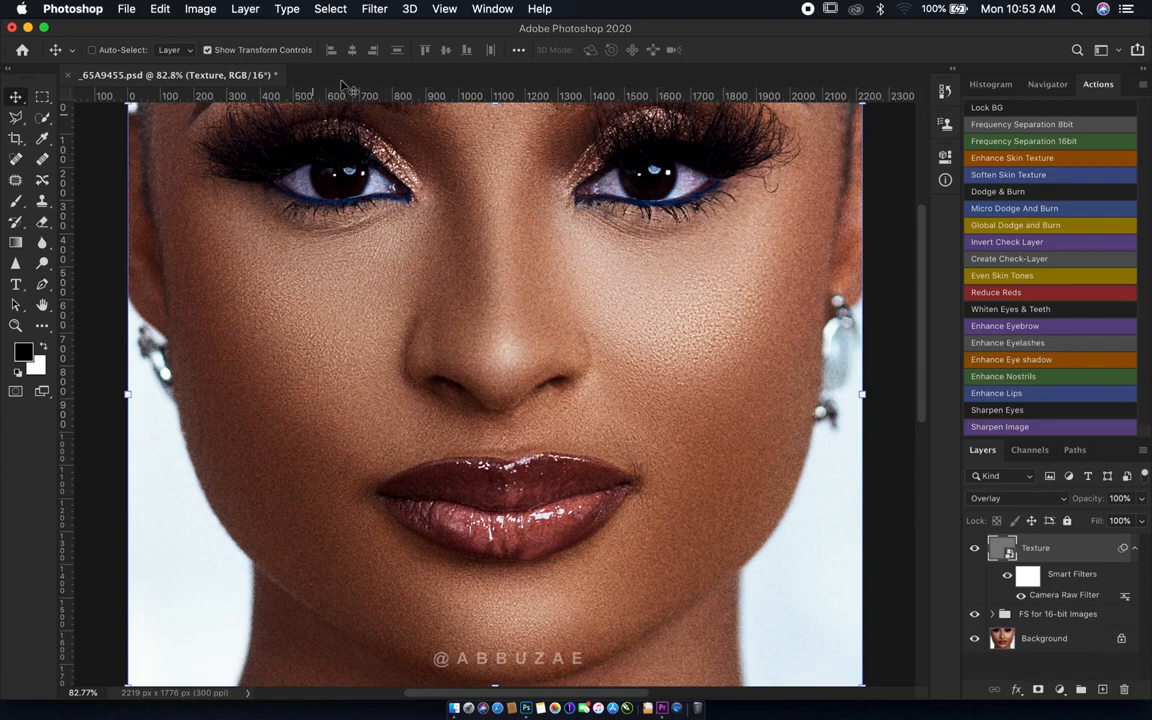
Apply an Emboss filter to the Texture layer with a 46° angle, 2-pixel height and 150% amount
{"action": "left_click", "coordinate": [373, 11]}
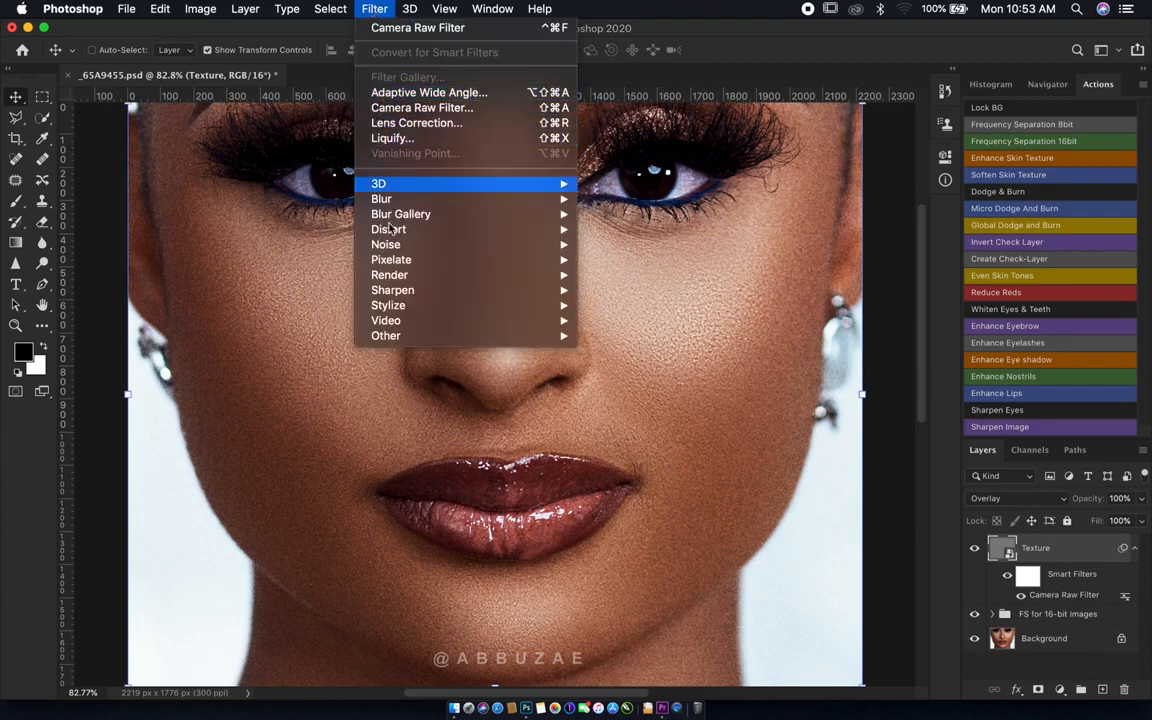
{"action": "mouse_move", "coordinate": [458, 309]}
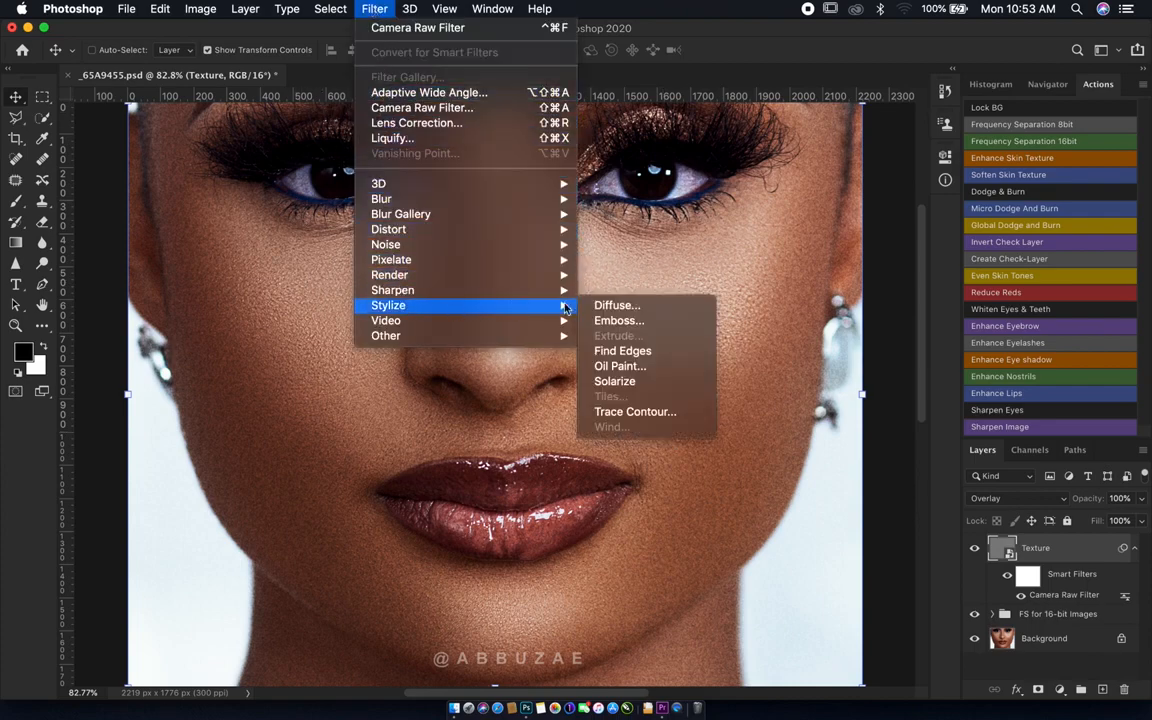
{"action": "left_click", "coordinate": [620, 321]}
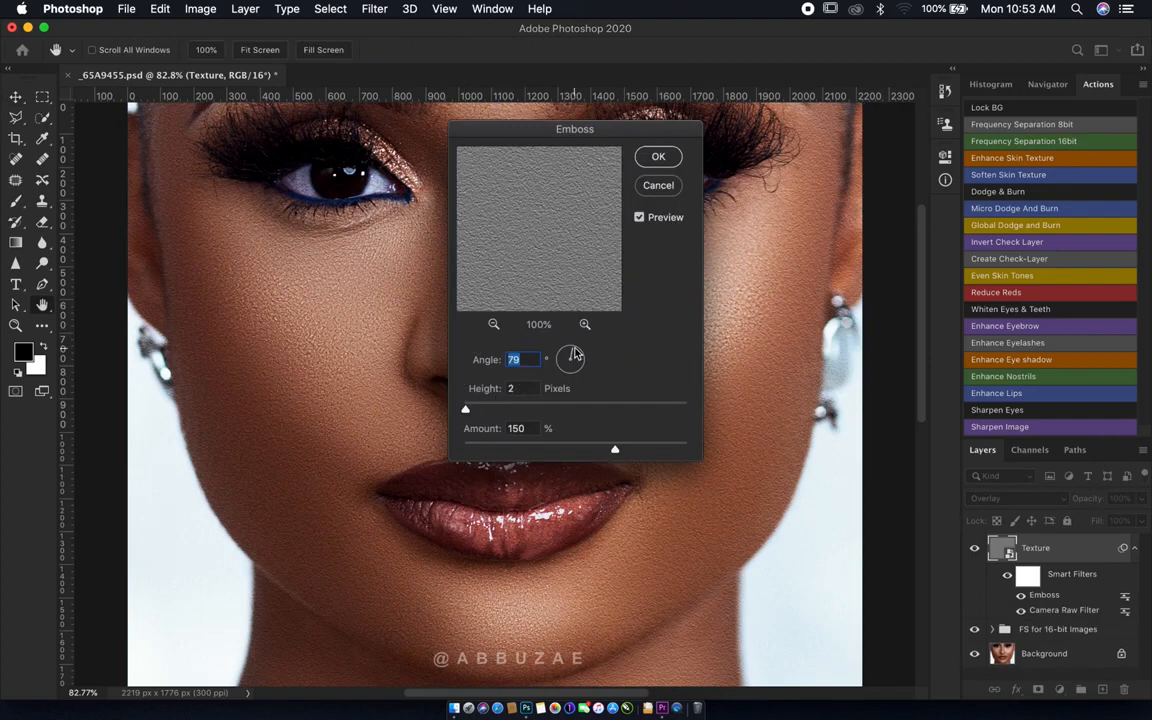
{"action": "left_click_drag", "start_coordinate": [574, 353], "coordinate": [603, 333]}
{"action": "left_click_drag", "start_coordinate": [576, 356], "coordinate": [583, 352]}
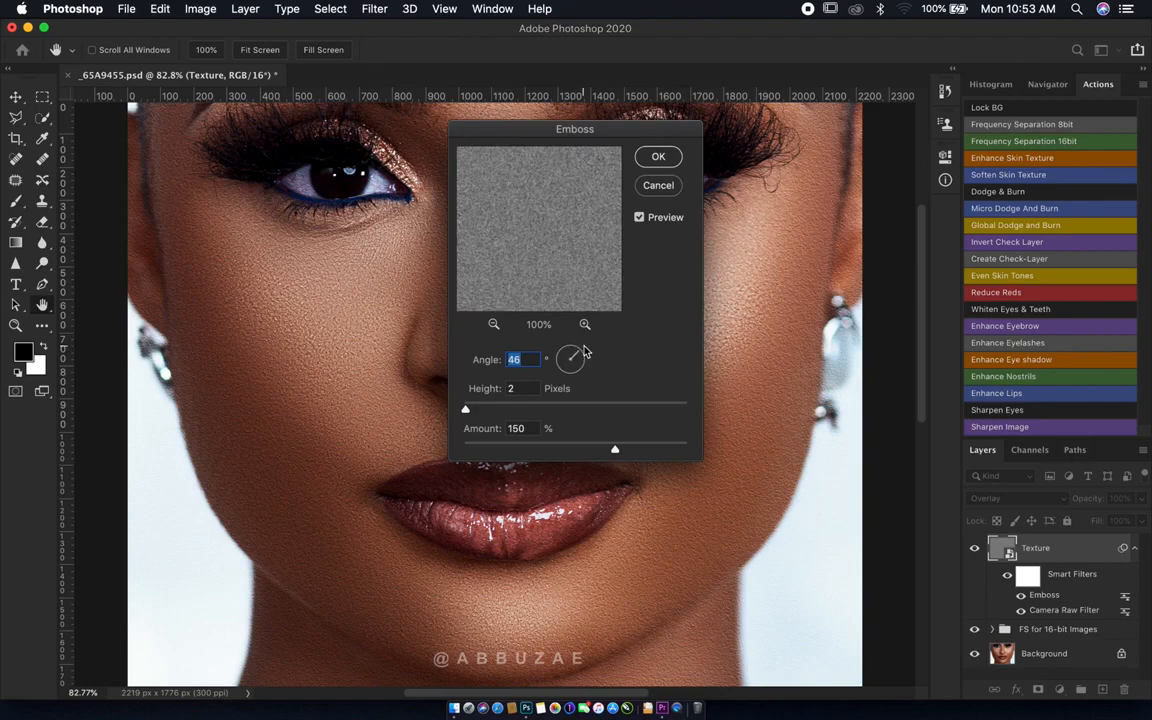
{"action": "left_click", "coordinate": [520, 388]}
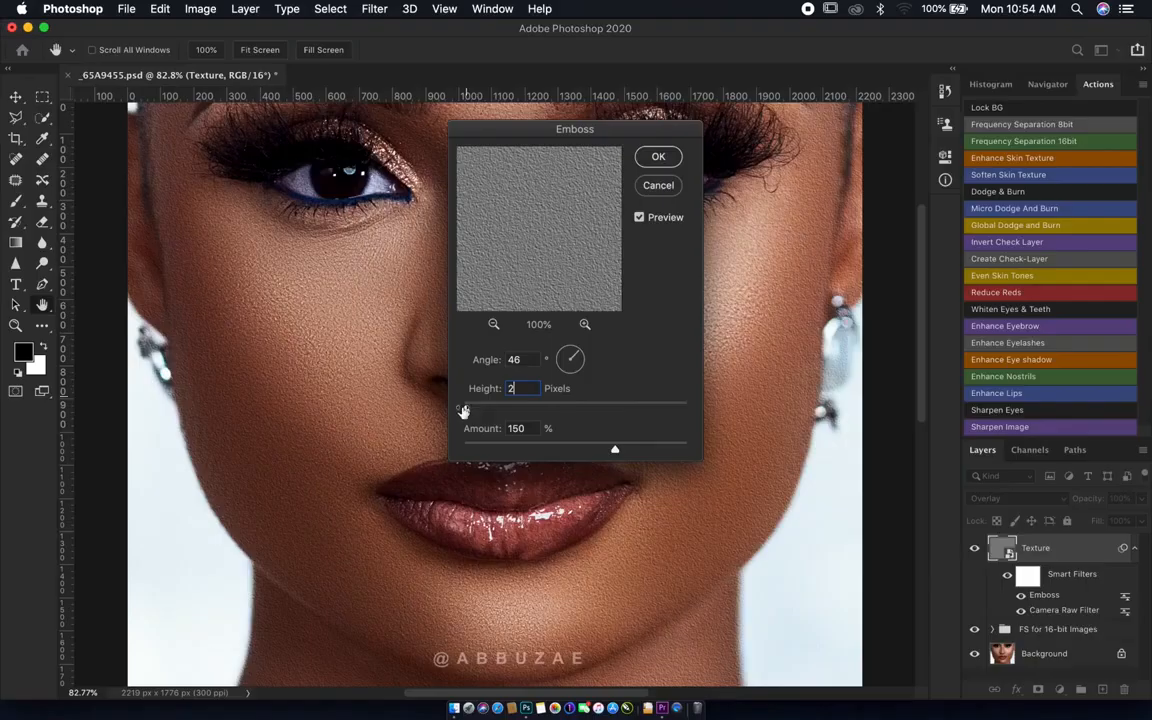
{"action": "mouse_move", "coordinate": [614, 450]}
{"action": "left_mouse_down"}
{"action": "mouse_move", "coordinate": [558, 451]}
{"action": "mouse_move", "coordinate": [613, 452]}
{"action": "left_mouse_up"}
{"action": "type", "text": "15"}
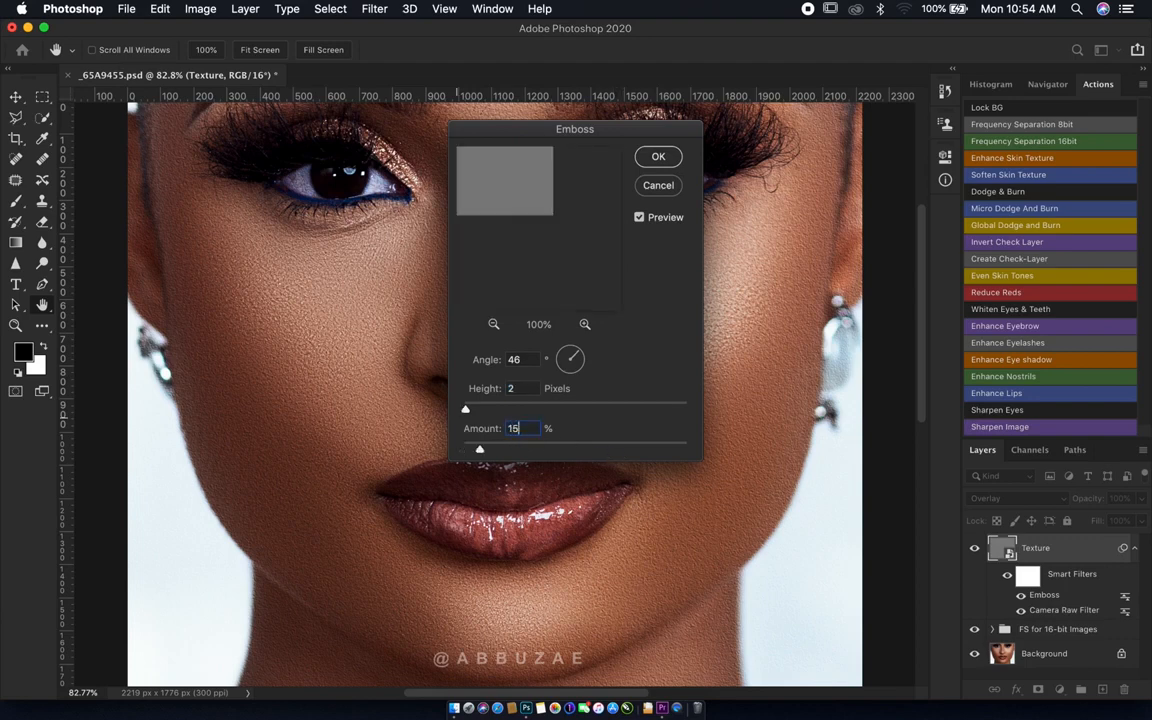
{"action": "type", "text": "0"}
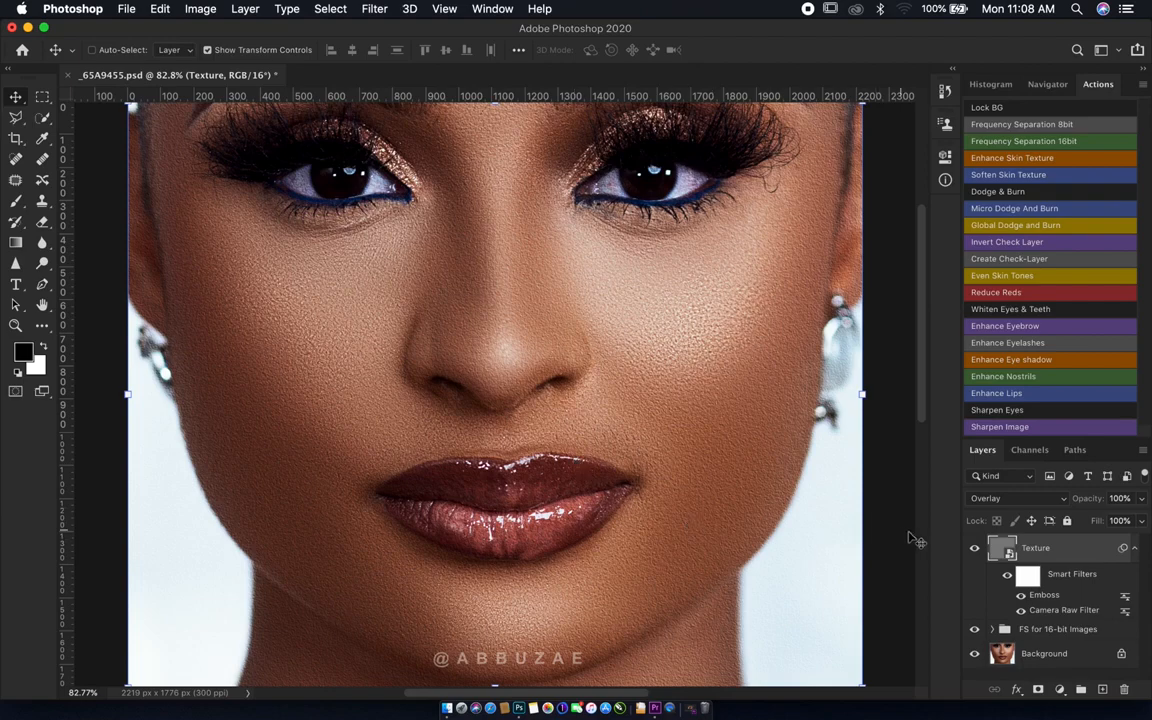
Compare the portrait with and without the Texture layer, and review the Emboss smart filter's settings
{"action": "left_click", "coordinate": [972, 548]}
{"action": "left_click", "coordinate": [974, 548]}
{"action": "double_click", "coordinate": [1043, 597]}
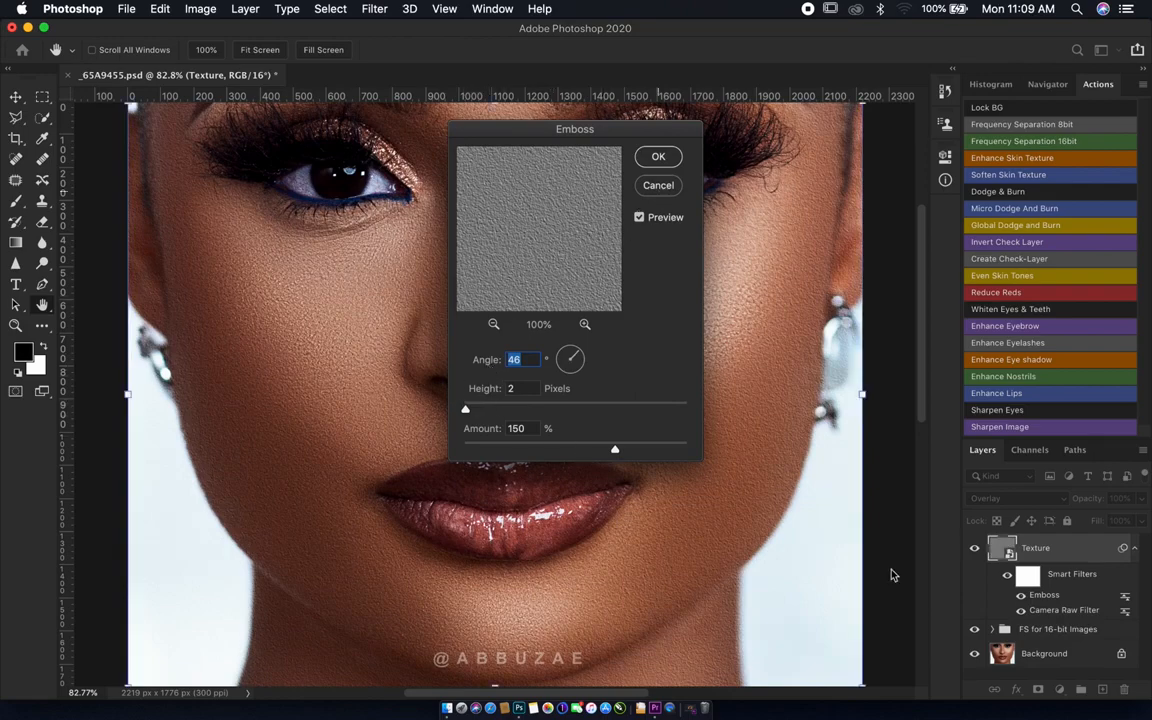
{"action": "key", "text": "Return"}
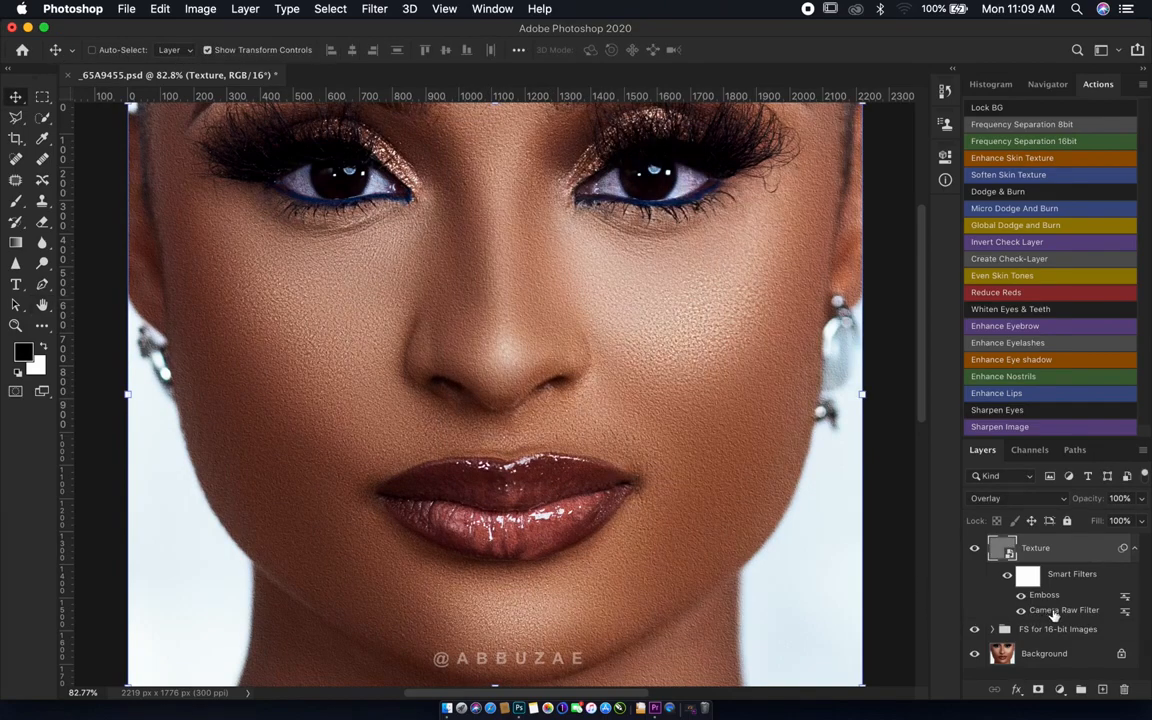
Reopen the Texture layer's Camera Raw smart filter and raise the grain amount slightly
{"action": "double_click", "coordinate": [1058, 610]}
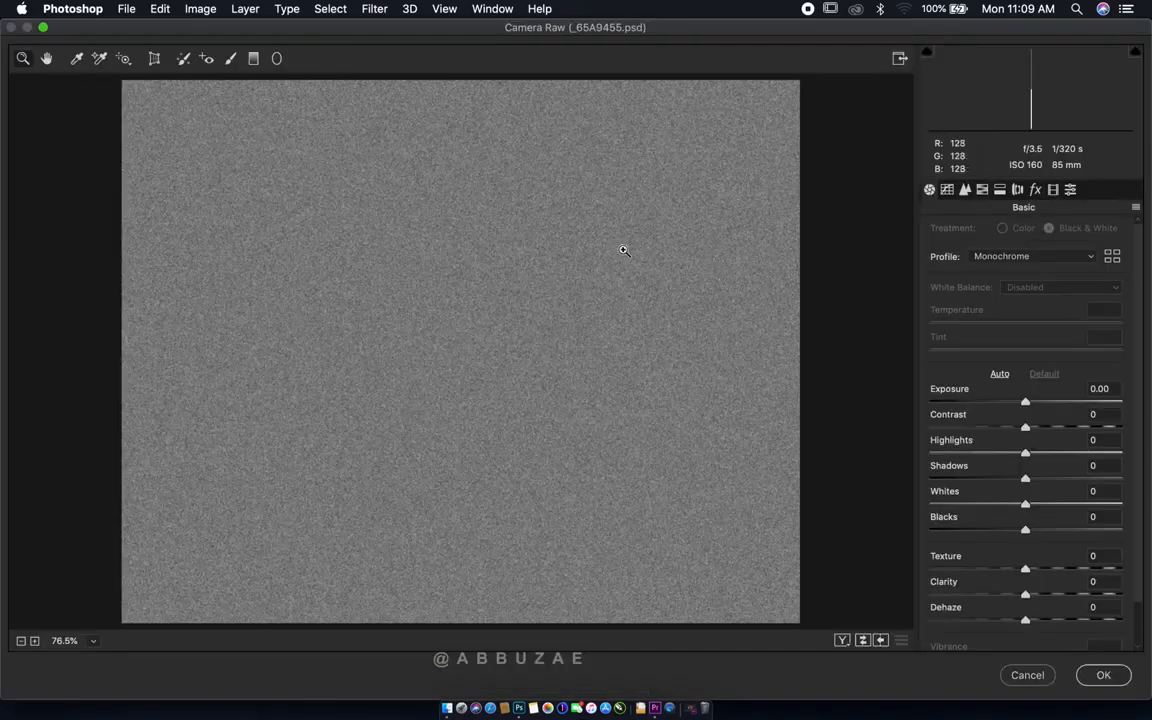
{"action": "left_click", "coordinate": [1036, 190]}
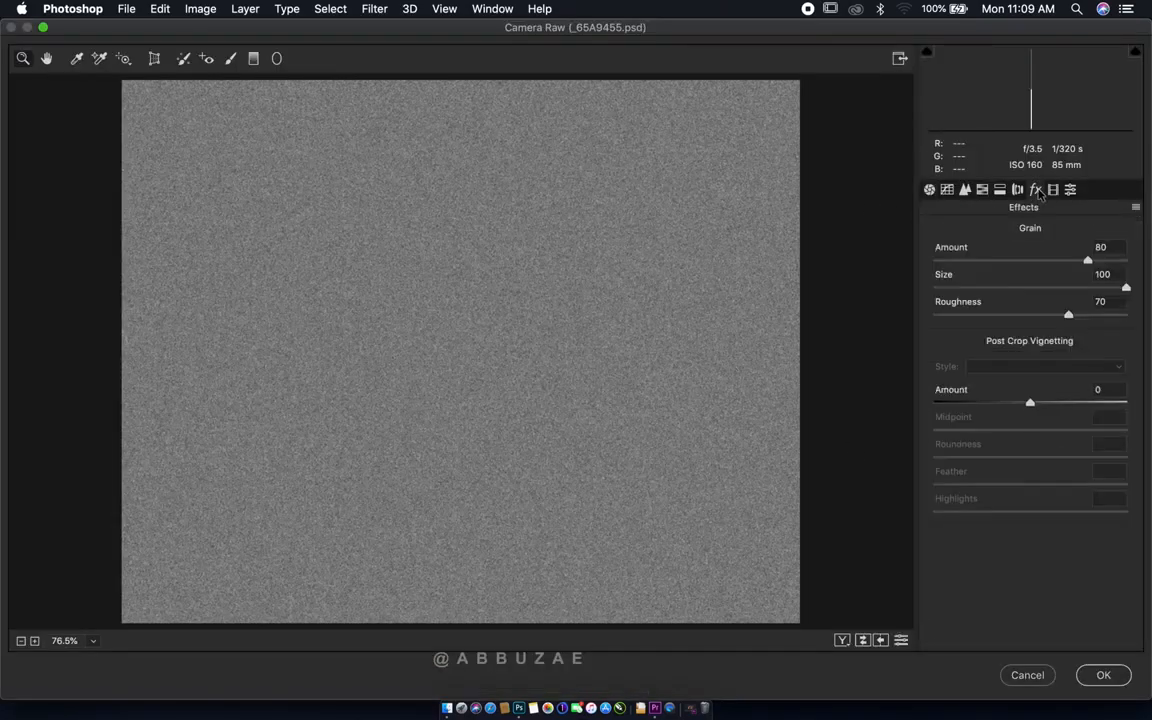
{"action": "mouse_move", "coordinate": [1087, 263]}
{"action": "left_mouse_down"}
{"action": "mouse_move", "coordinate": [1066, 262]}
{"action": "mouse_move", "coordinate": [1101, 262]}
{"action": "left_mouse_up"}
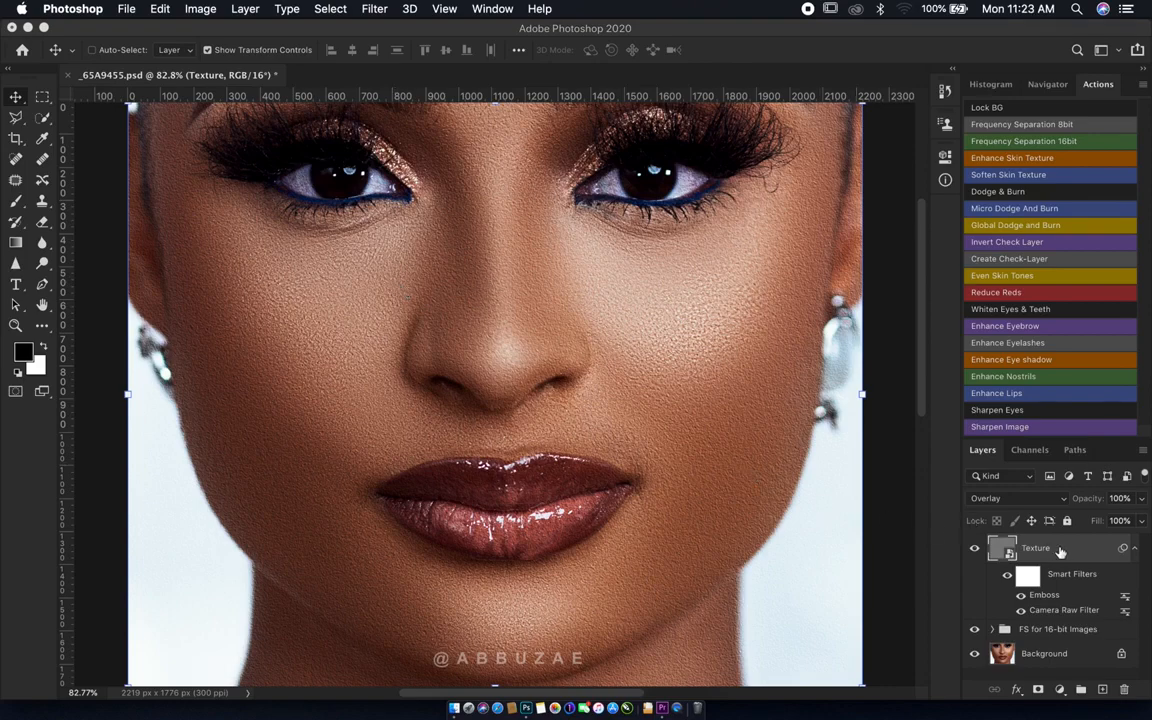
Apply a Gaussian Blur with a 1-pixel radius to the Texture layer
{"action": "left_click", "coordinate": [378, 12]}
{"action": "mouse_move", "coordinate": [440, 198]}
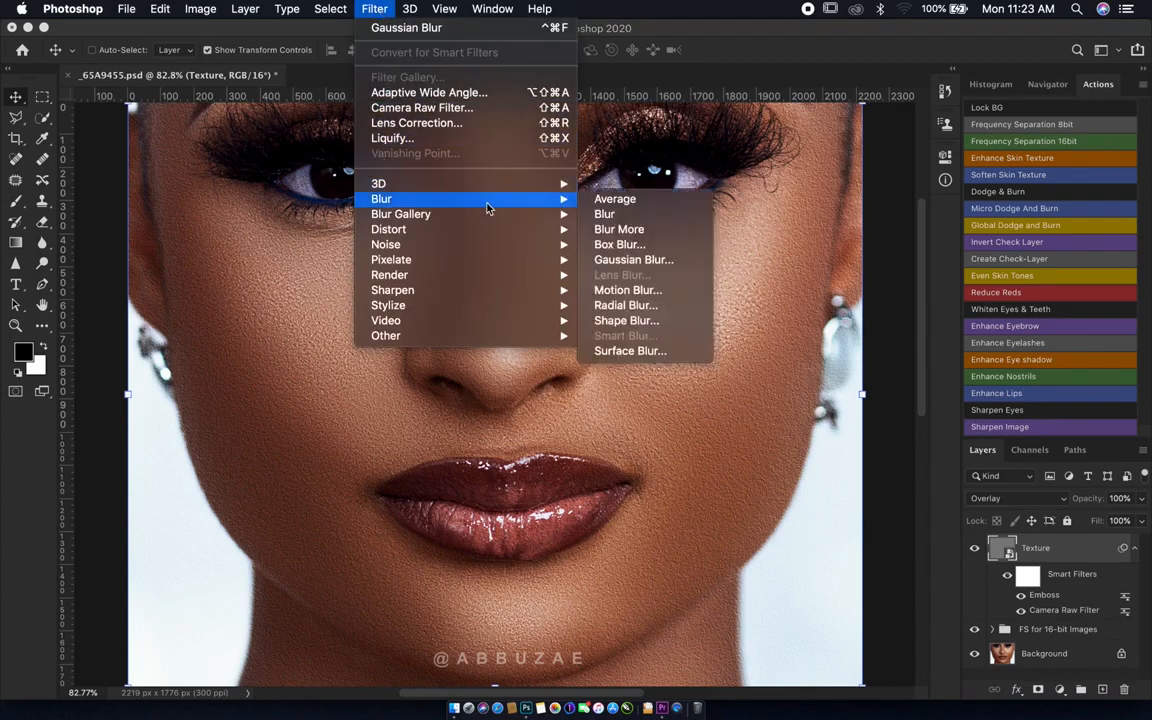
{"action": "left_click", "coordinate": [623, 262]}
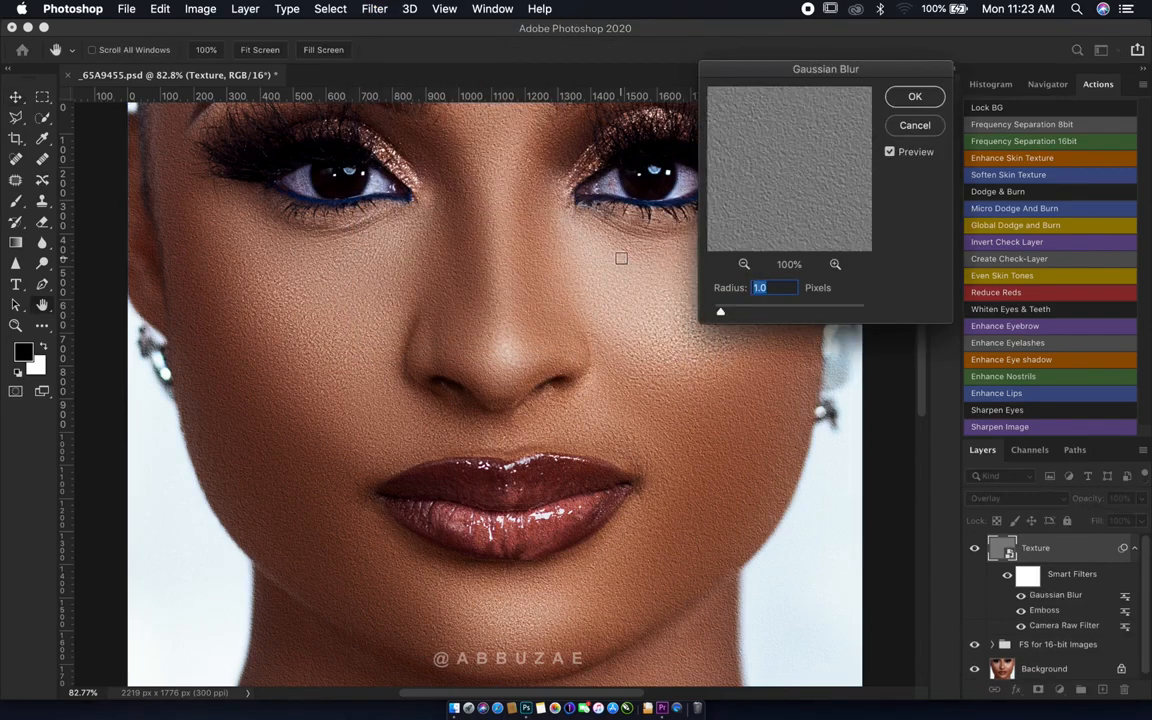
{"action": "left_click_drag", "start_coordinate": [722, 311], "coordinate": [731, 316]}
{"action": "left_click_drag", "start_coordinate": [731, 316], "coordinate": [720, 317]}
{"action": "type", "text": "1"}
{"action": "key", "text": "Return"}
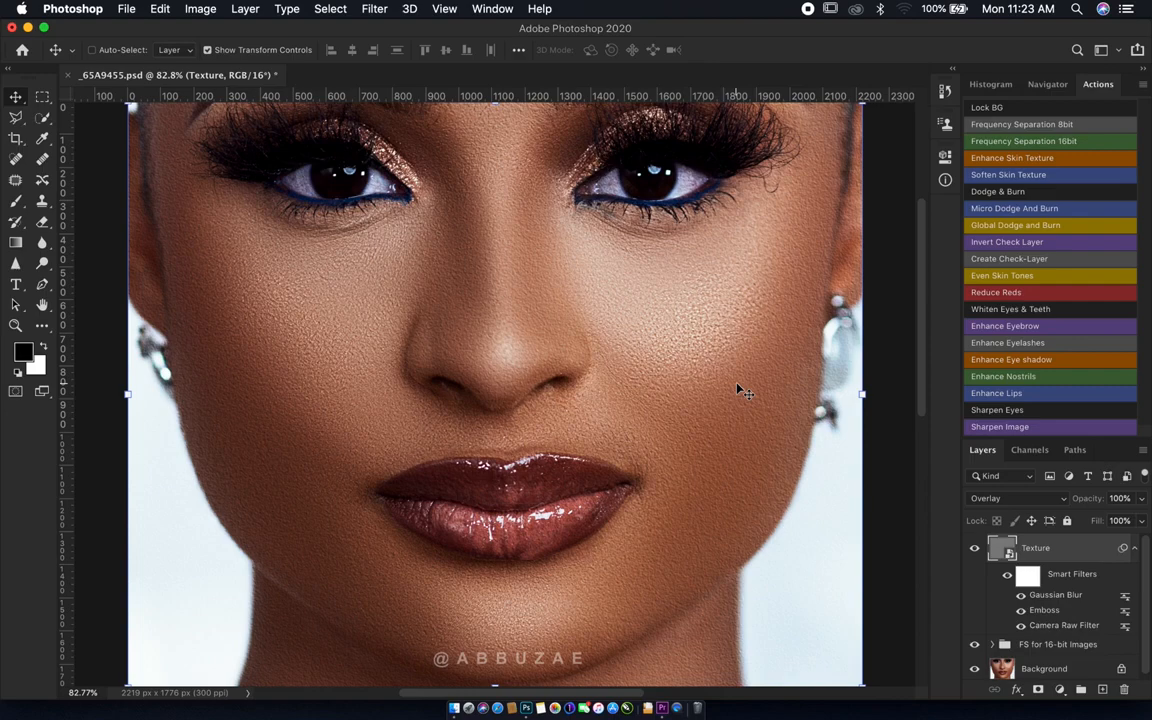
Add a layer mask to the Texture layer and invert it to black
{"action": "left_click", "coordinate": [1040, 691]}
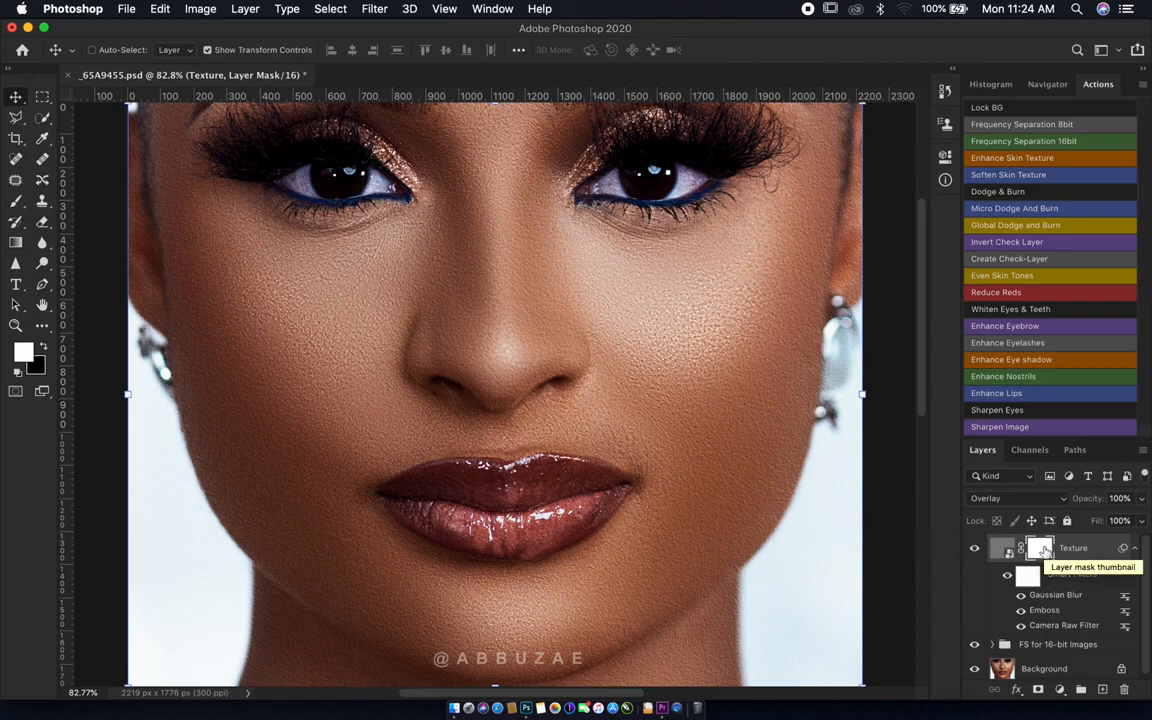
{"action": "key", "text": "super+i"}
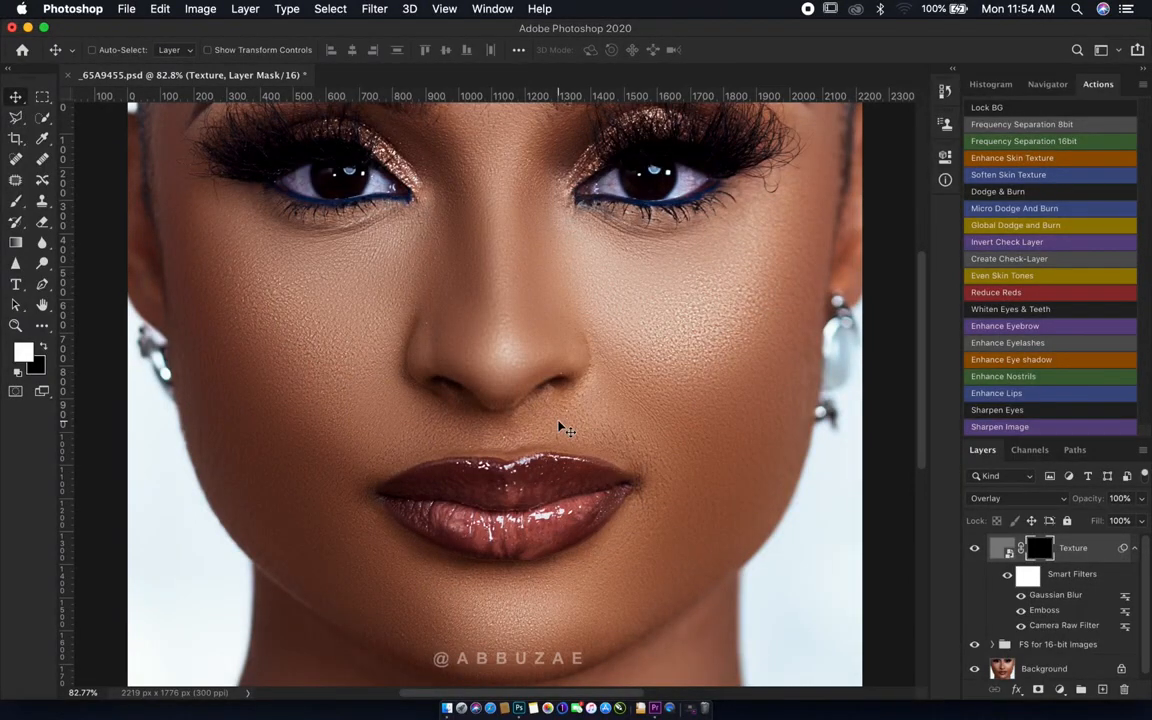
{"action": "key", "text": "z"}
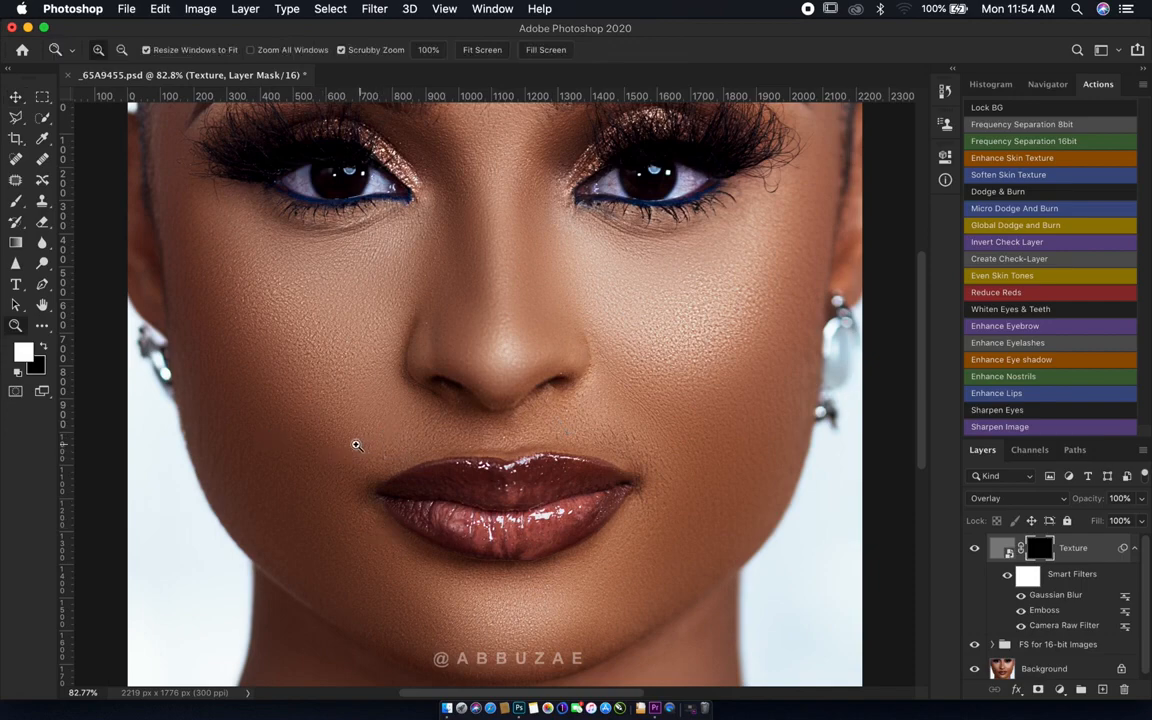
{"action": "left_click_drag", "start_coordinate": [339, 442], "coordinate": [447, 360]}
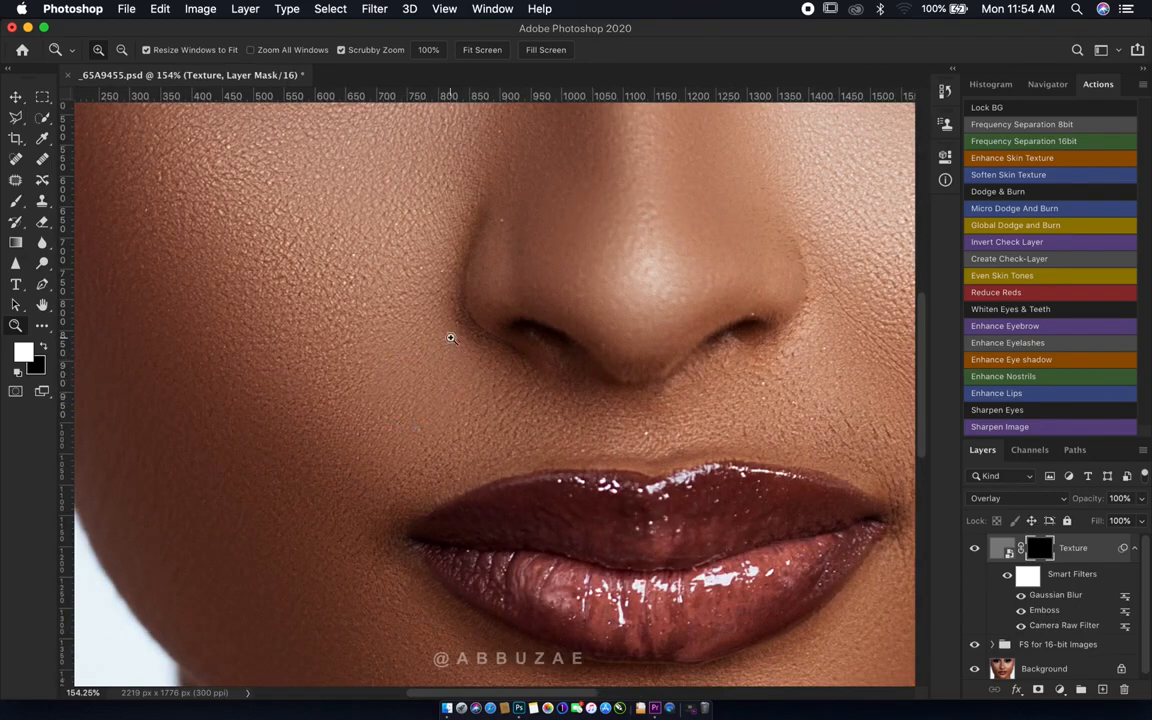
Set up the Brush tool with a 30% flow for painting on the Texture layer's mask
{"action": "left_click_drag", "start_coordinate": [398, 337], "coordinate": [378, 341]}
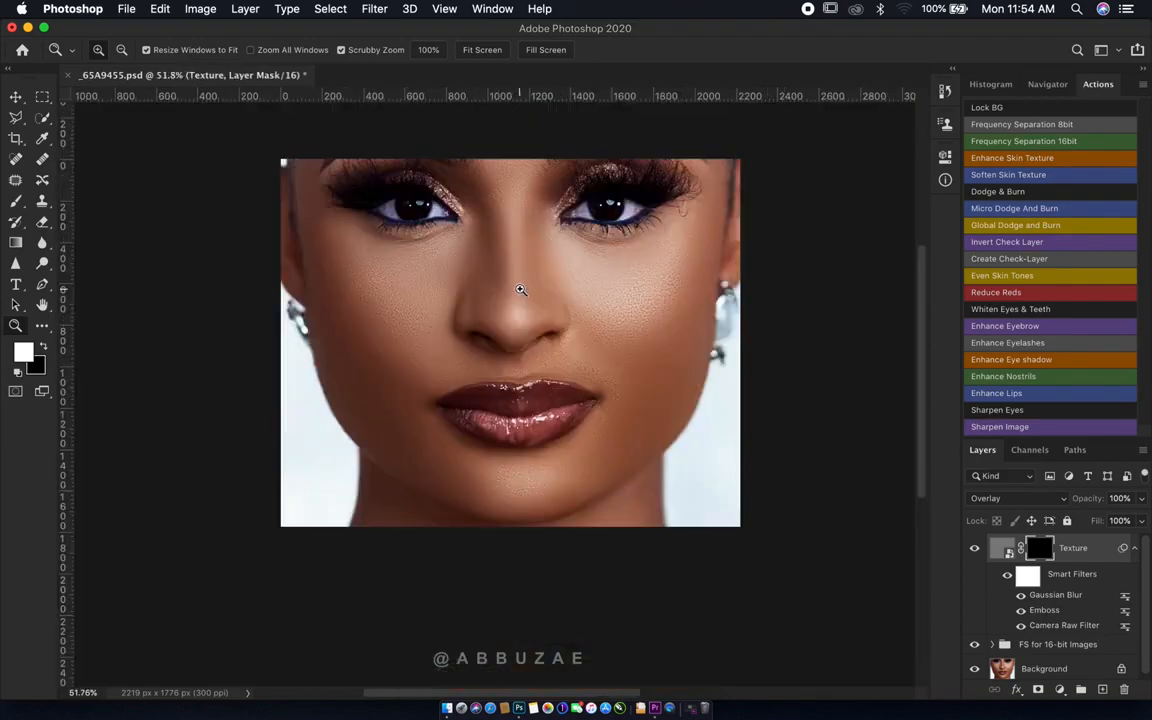
{"action": "left_click_drag", "start_coordinate": [521, 290], "coordinate": [594, 285]}
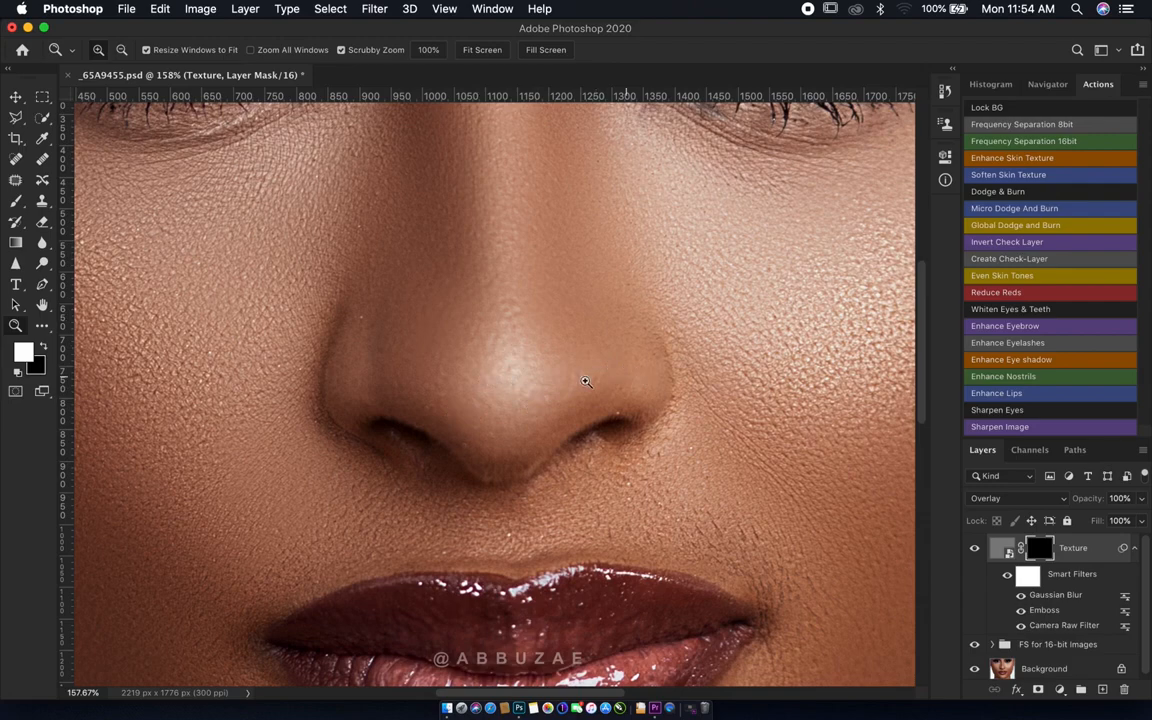
{"action": "scroll", "coordinate": [489, 296], "scroll_direction": "up", "scroll_amount": 3}
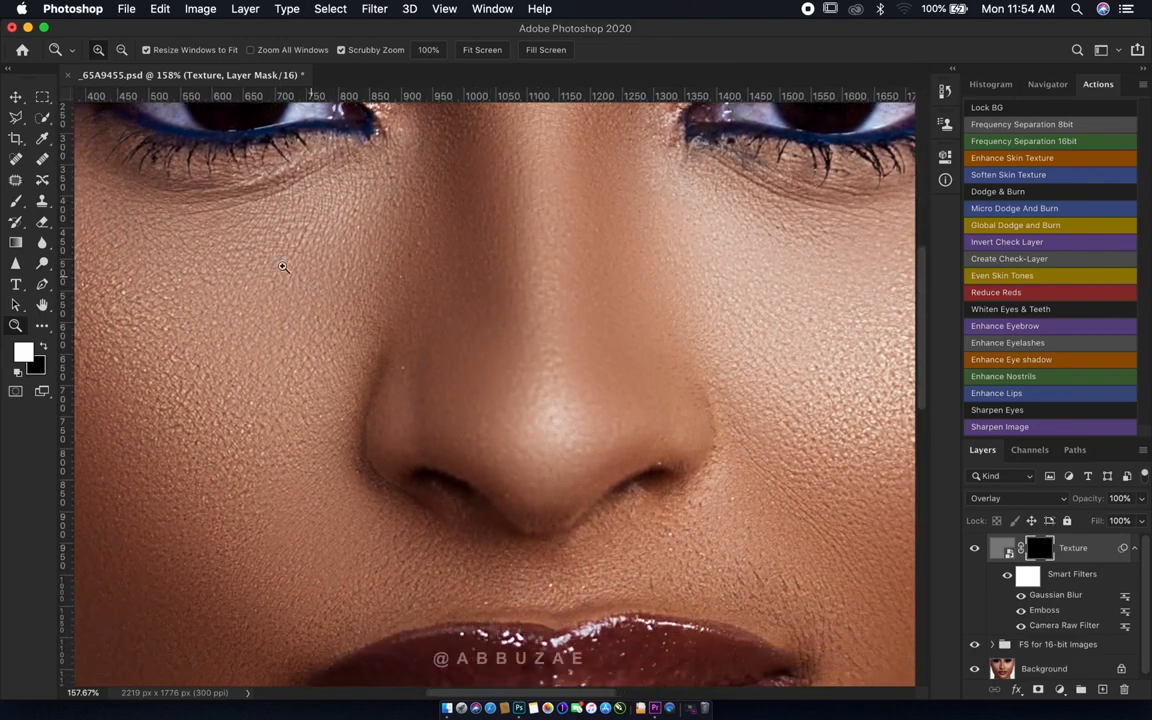
{"action": "left_click", "coordinate": [15, 201]}
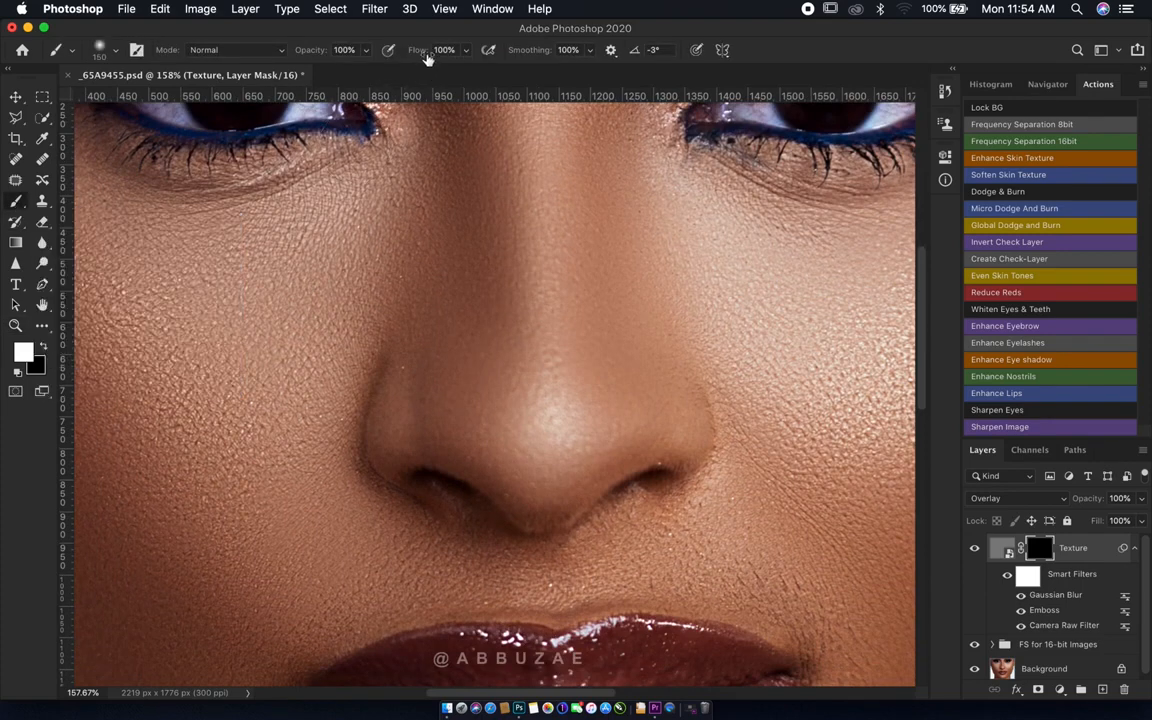
{"action": "mouse_move", "coordinate": [424, 53]}
{"action": "left_mouse_down"}
{"action": "mouse_move", "coordinate": [359, 55]}
{"action": "mouse_move", "coordinate": [369, 52]}
{"action": "left_mouse_up"}
Paint white on the Texture layer's mask over the nose to reveal the skin texture there, adjusting the brush size to fit
{"action": "key", "text": "bracketright"}
{"action": "key", "text": "bracketright"}
{"action": "key", "text": "bracketright"}
{"action": "key", "text": "bracketright"}
{"action": "key", "text": "bracketleft"}
{"action": "key", "text": "bracketleft"}
{"action": "mouse_move", "coordinate": [600, 155]}
{"action": "left_mouse_down"}
{"action": "mouse_move", "coordinate": [604, 118]}
{"action": "mouse_move", "coordinate": [600, 313]}
{"action": "left_mouse_up"}
{"action": "key", "text": "bracketleft"}
{"action": "key", "text": "bracketleft"}
{"action": "key", "text": "bracketleft"}
Compare the nose with and without the Texture layer, including at close magnification
{"action": "left_click", "coordinate": [976, 548]}
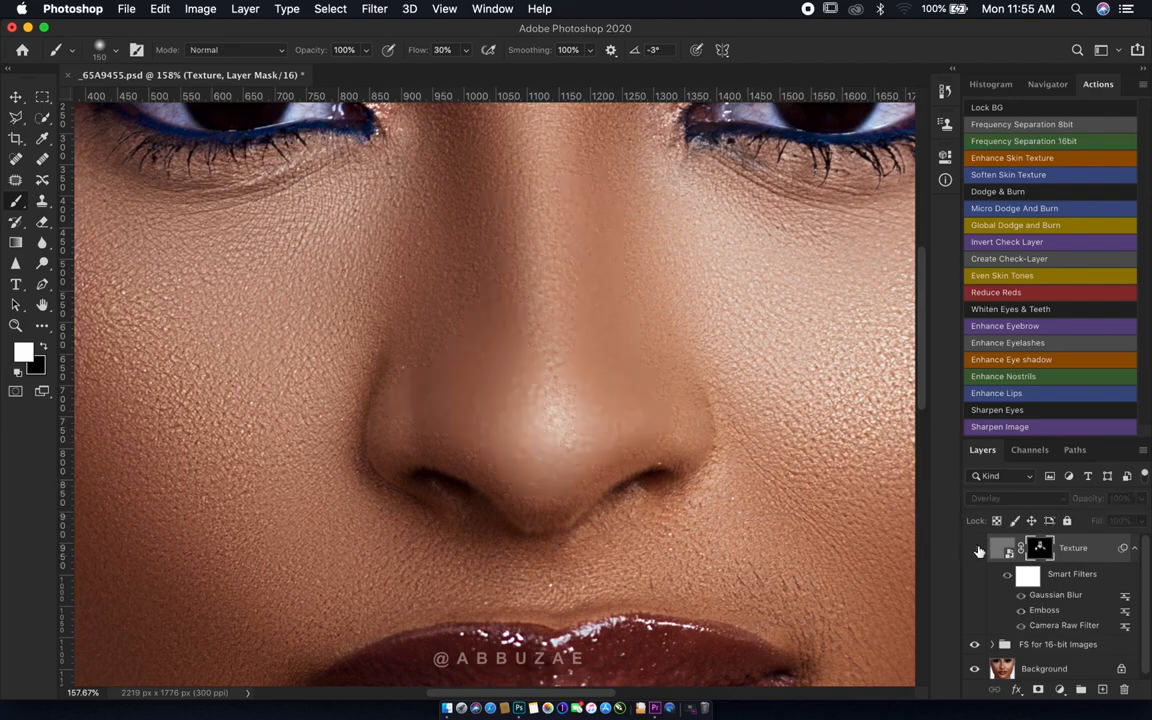
{"action": "left_click", "coordinate": [976, 548]}
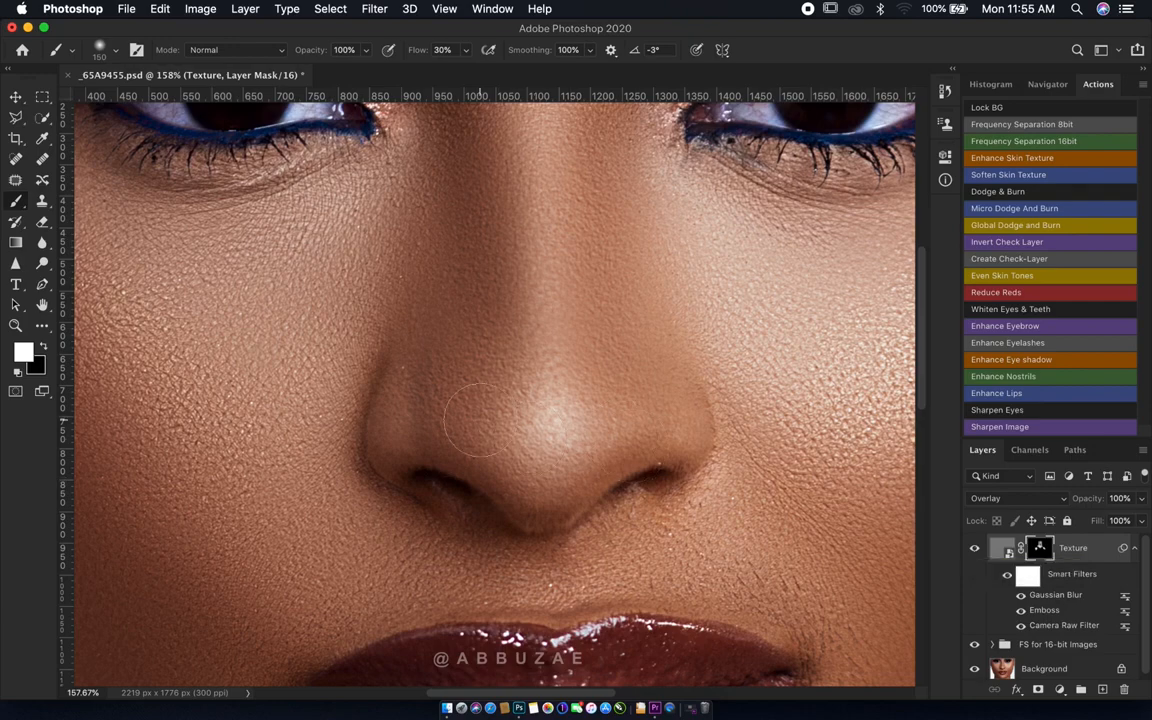
{"action": "key", "text": "z"}
{"action": "left_click_drag", "start_coordinate": [607, 406], "coordinate": [893, 521]}
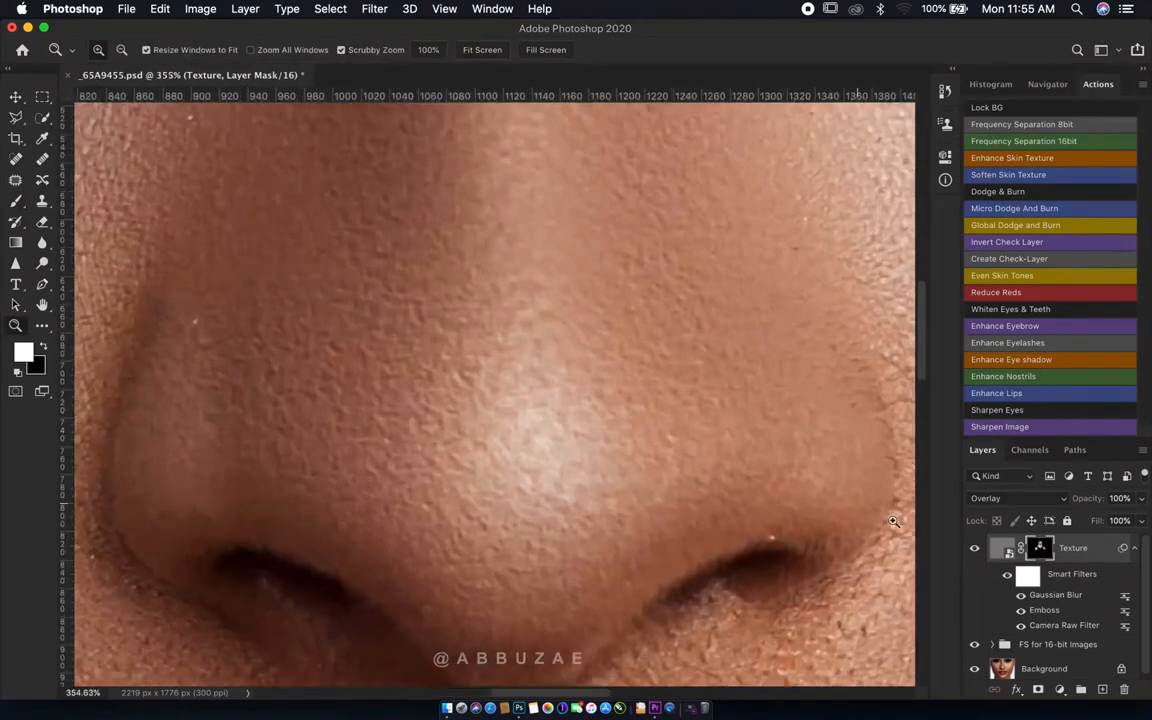
{"action": "left_click", "coordinate": [975, 549]}
{"action": "left_click", "coordinate": [976, 553]}
{"action": "left_click", "coordinate": [975, 551]}
Paint white on the Texture layer's mask across the under-eye area beside the nose with a 175-pixel brush
{"action": "left_click_drag", "start_coordinate": [560, 470], "coordinate": [440, 473]}
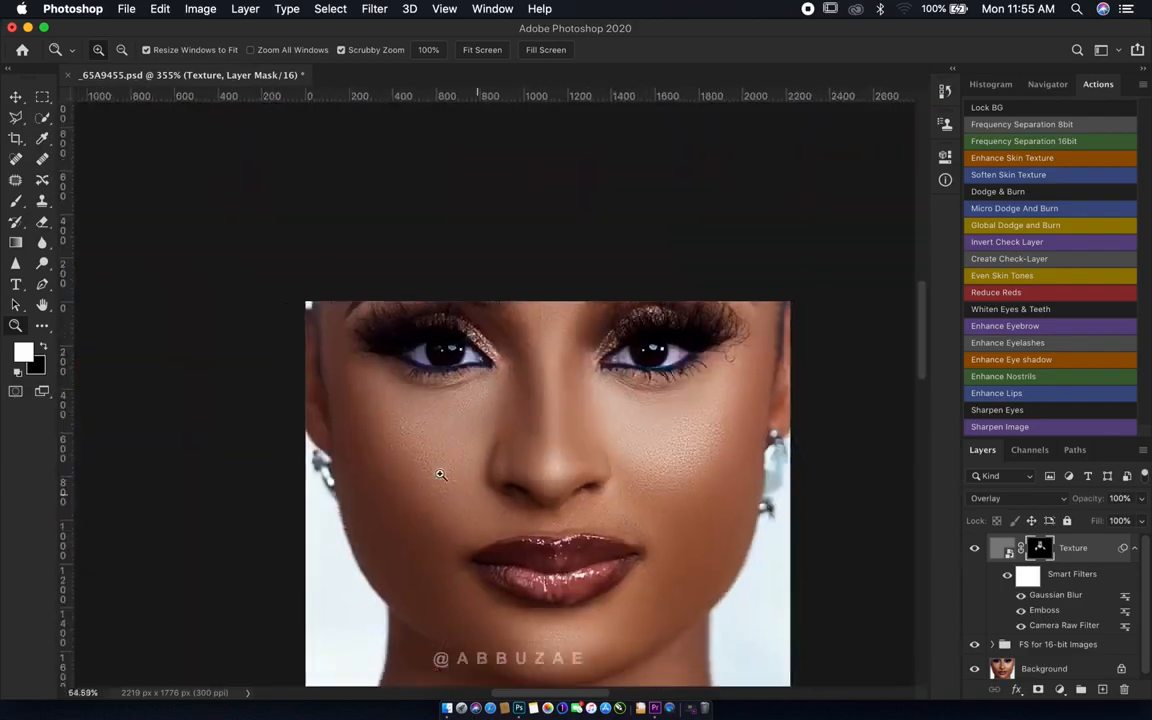
{"action": "left_click_drag", "start_coordinate": [665, 392], "coordinate": [725, 393]}
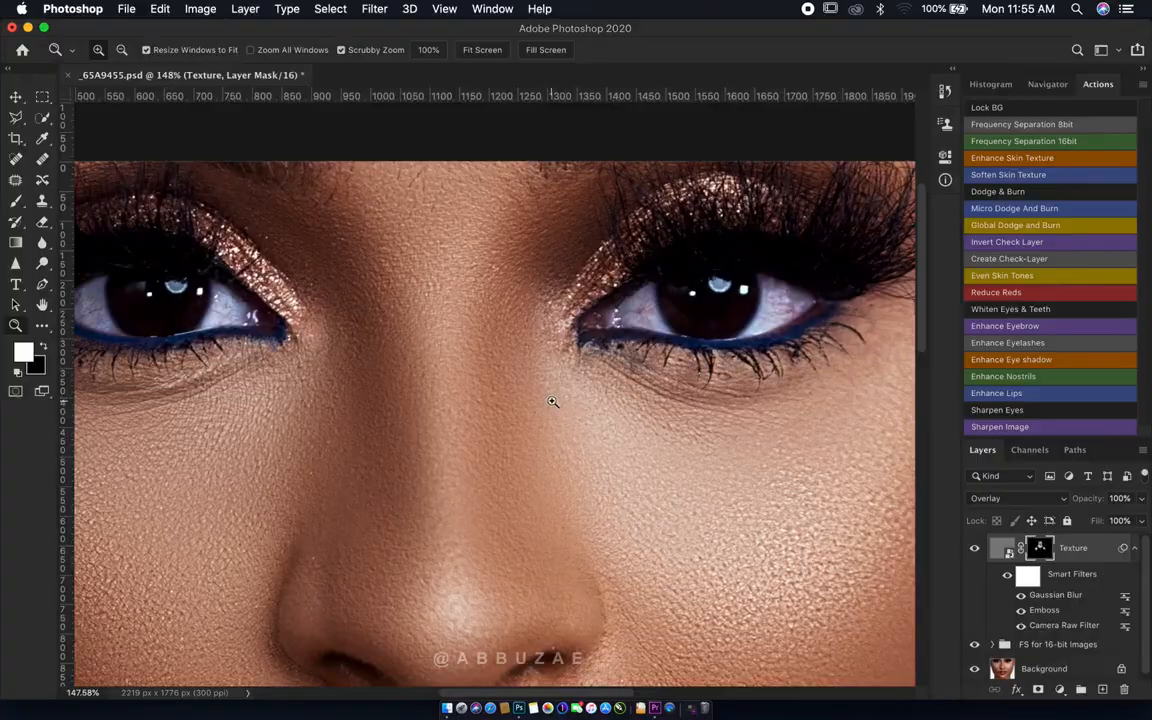
{"action": "key", "text": "b"}
{"action": "key", "text": "bracketright"}
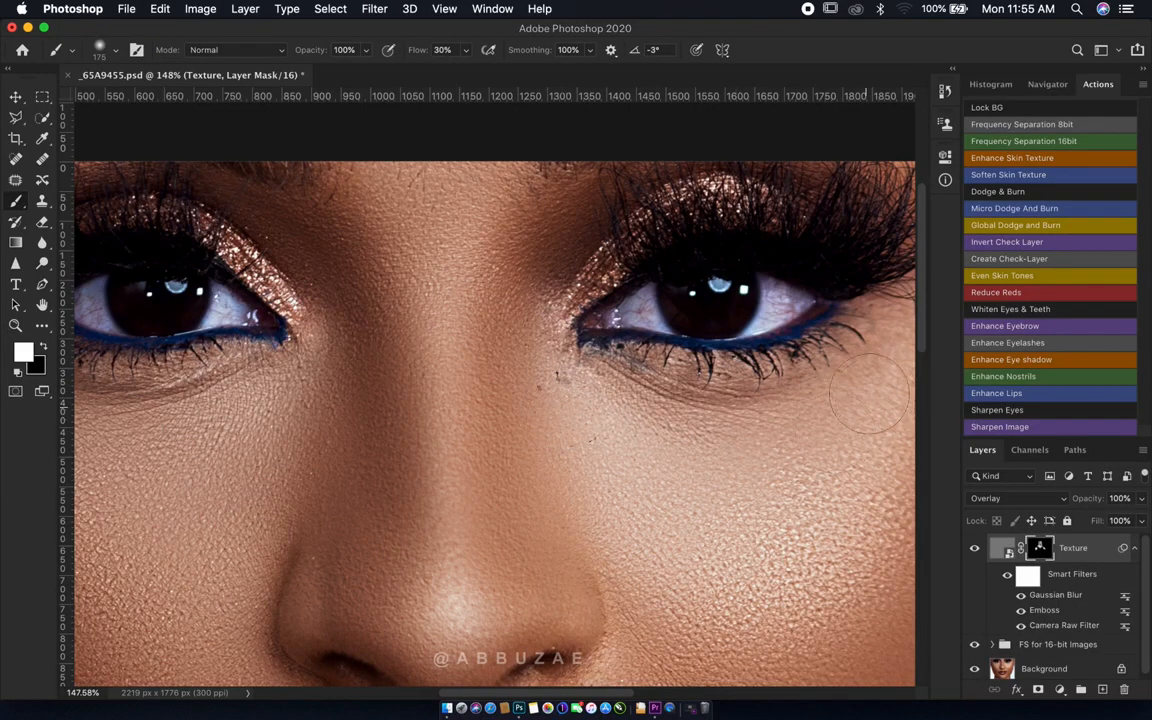
{"action": "mouse_move", "coordinate": [583, 405]}
{"action": "left_mouse_down"}
{"action": "mouse_move", "coordinate": [846, 453]}
{"action": "mouse_move", "coordinate": [862, 440]}
{"action": "left_mouse_up"}
Paint white on the Texture layer's mask over the lower cheeks beside the mouth with a 400-pixel brush
{"action": "key", "text": "z"}
{"action": "mouse_move", "coordinate": [680, 460]}
{"action": "left_mouse_down"}
{"action": "mouse_move", "coordinate": [591, 463]}
{"action": "mouse_move", "coordinate": [586, 450]}
{"action": "left_mouse_up"}
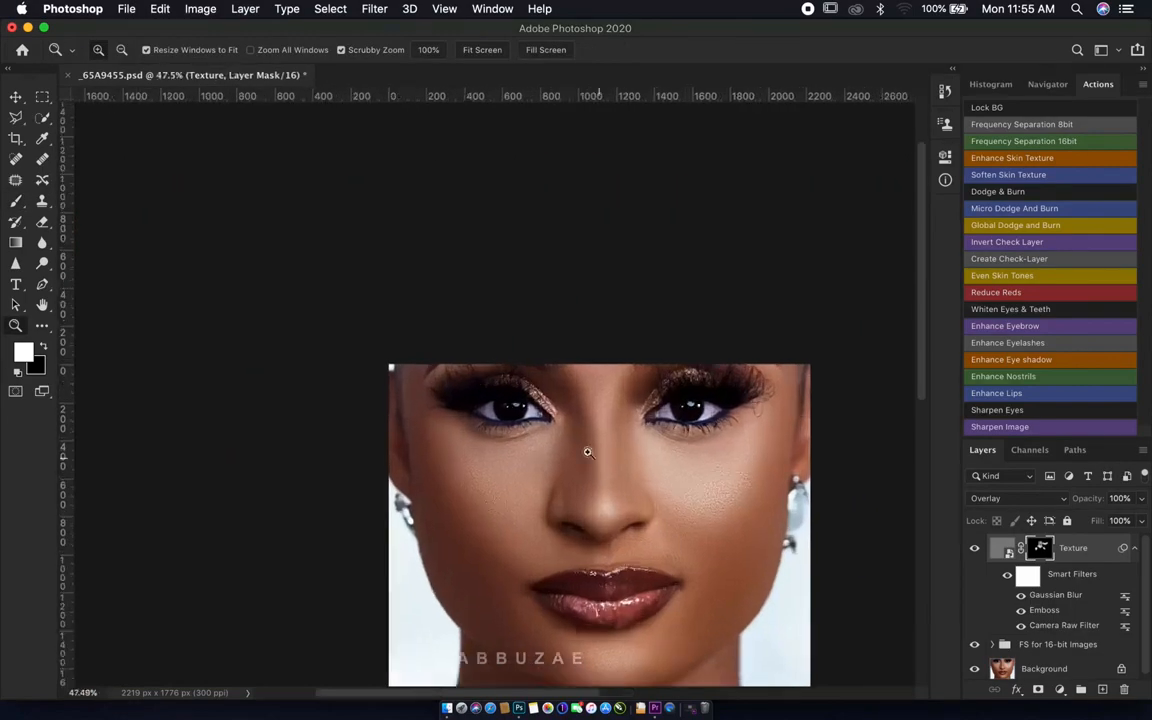
{"action": "mouse_move", "coordinate": [717, 640]}
{"action": "left_mouse_down"}
{"action": "mouse_move", "coordinate": [805, 632]}
{"action": "mouse_move", "coordinate": [785, 638]}
{"action": "left_mouse_up"}
{"action": "key", "text": "b"}
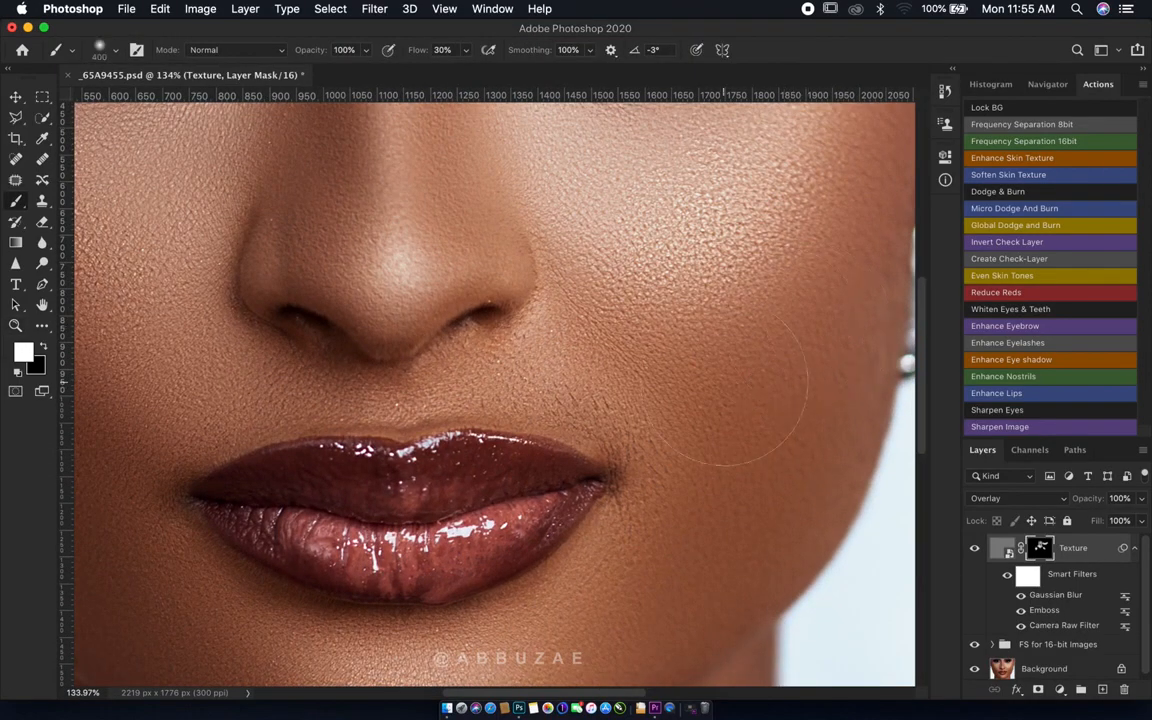
{"action": "key", "text": "bracketright"}
{"action": "key", "text": "bracketright"}
{"action": "key", "text": "bracketright"}
{"action": "scroll", "coordinate": [167, 411], "scroll_direction": "left", "scroll_amount": 5}
{"action": "scroll", "coordinate": [167, 411], "scroll_direction": "down", "scroll_amount": 3}
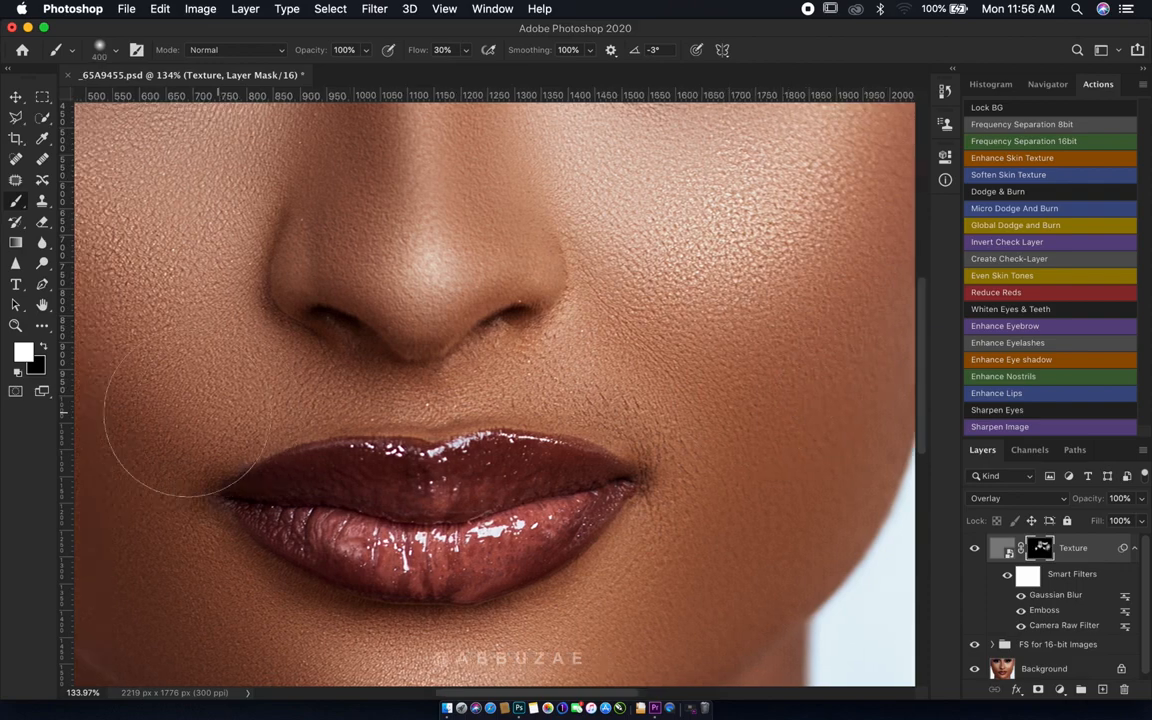
{"action": "scroll", "coordinate": [187, 412], "scroll_direction": "down", "scroll_amount": 5}
{"action": "scroll", "coordinate": [187, 412], "scroll_direction": "right", "scroll_amount": 5}
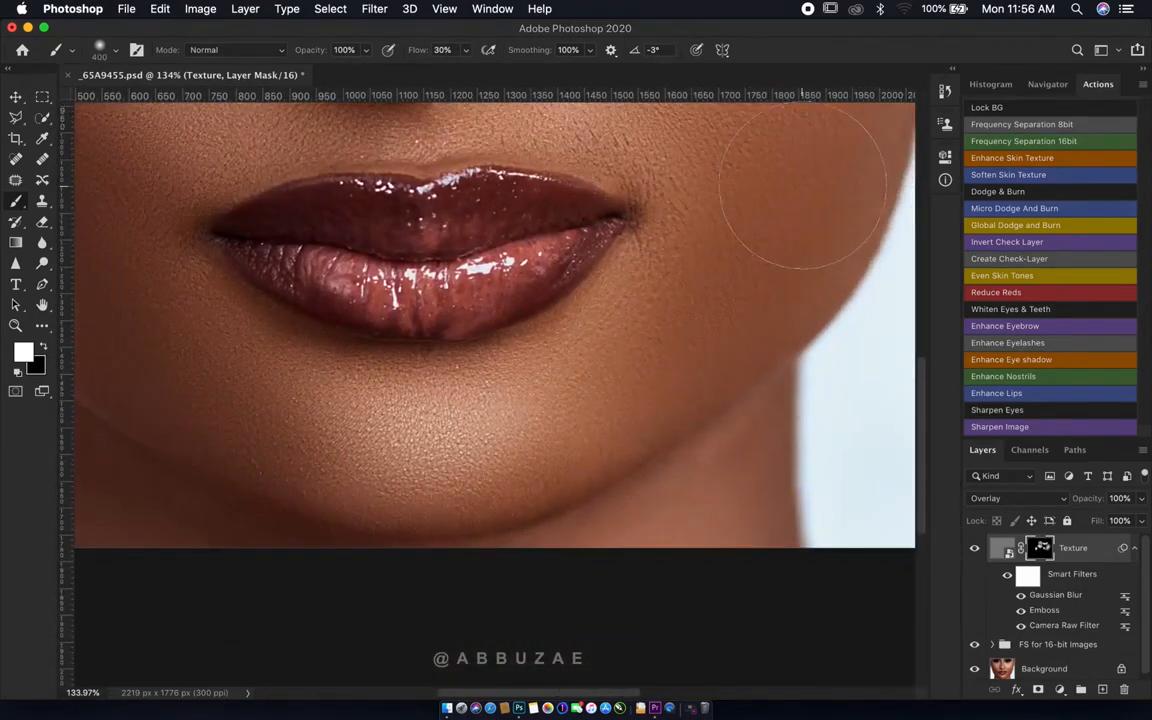
{"action": "scroll", "coordinate": [694, 321], "scroll_direction": "up", "scroll_amount": 5}
{"action": "scroll", "coordinate": [694, 321], "scroll_direction": "right", "scroll_amount": 1}
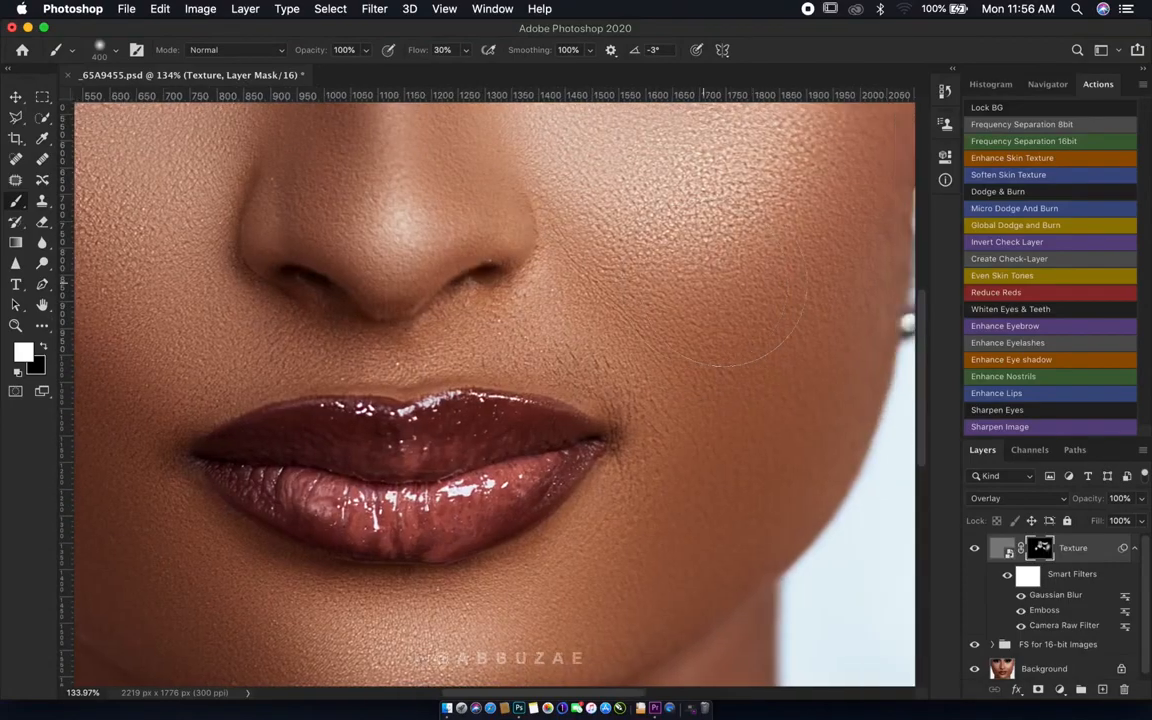
Lower the Texture layer's opacity to 69% and compare the whole face with and without the layer
{"action": "key", "text": "z"}
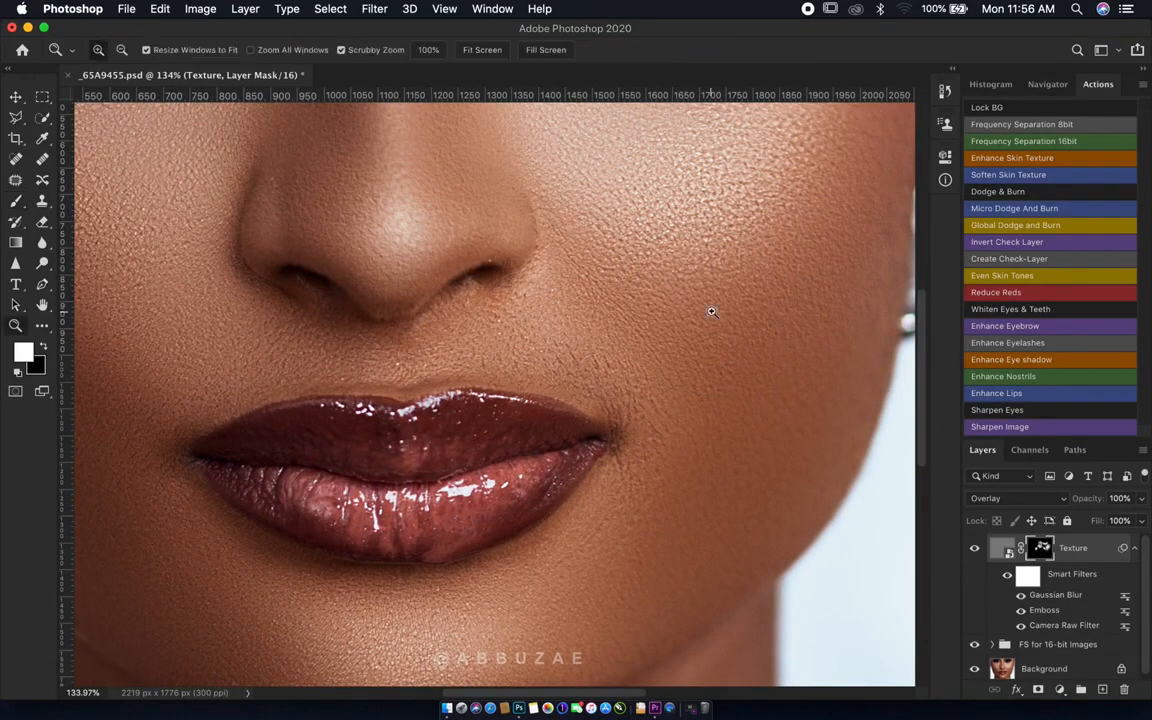
{"action": "left_click", "coordinate": [483, 50]}
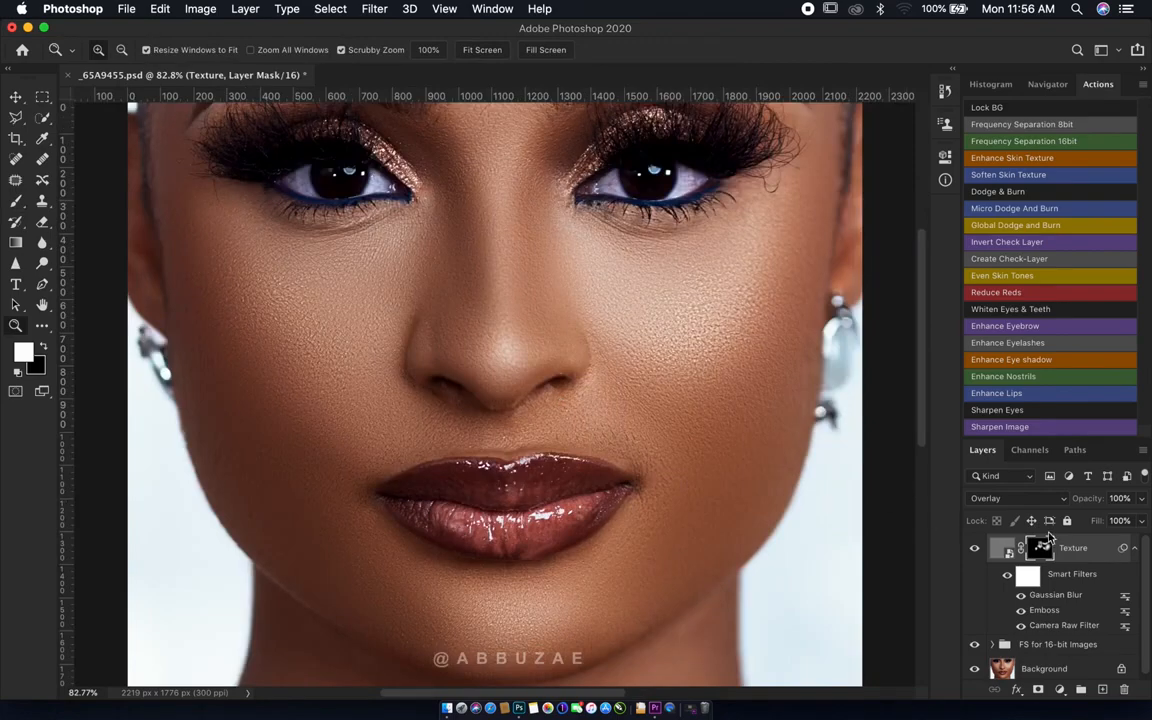
{"action": "mouse_move", "coordinate": [1101, 507]}
{"action": "left_mouse_down"}
{"action": "mouse_move", "coordinate": [1070, 510]}
{"action": "mouse_move", "coordinate": [1079, 507]}
{"action": "left_mouse_up"}
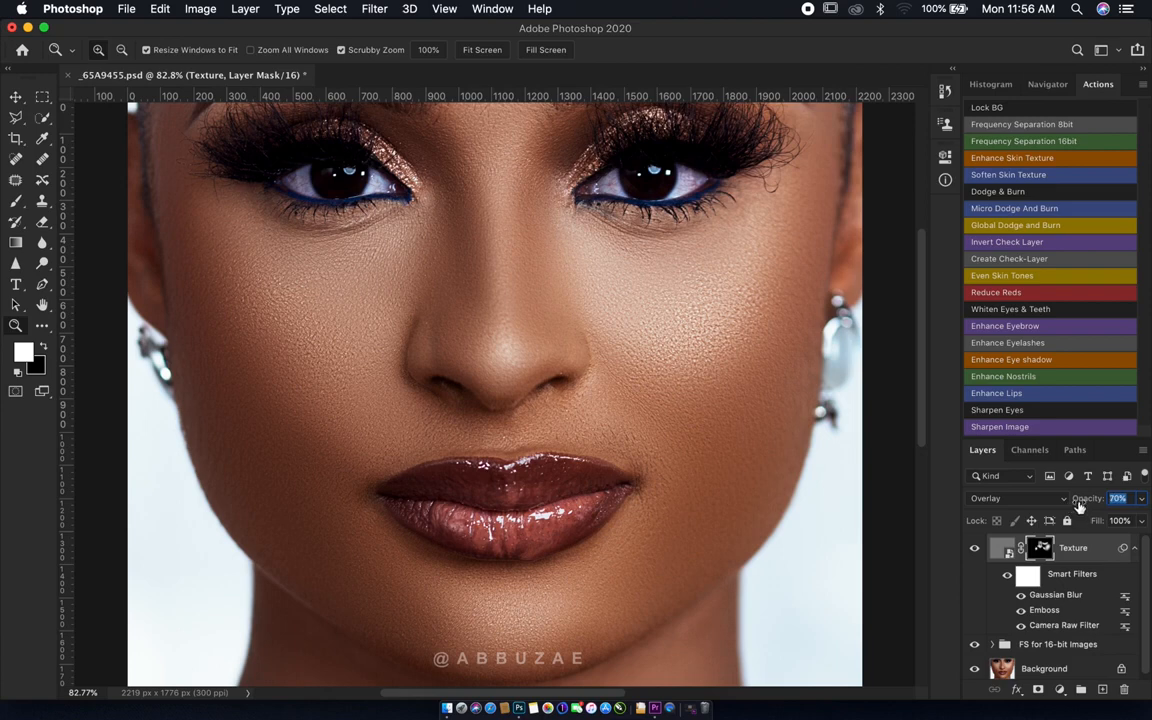
{"action": "left_click", "coordinate": [974, 548]}
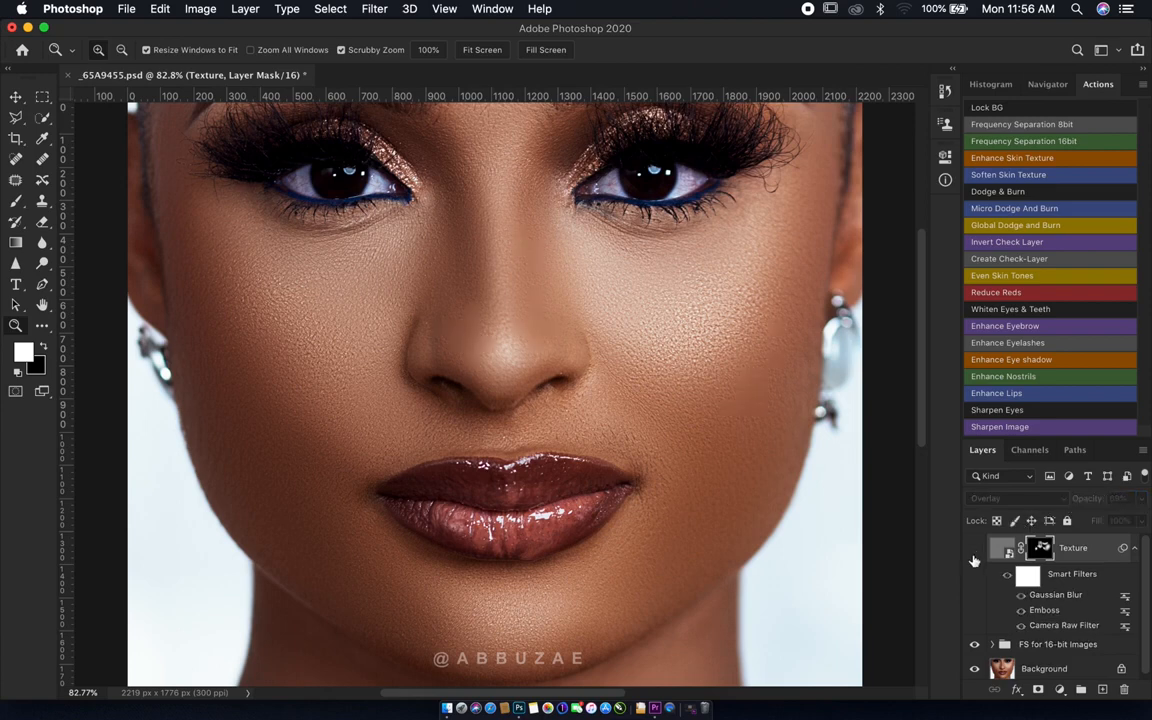
{"action": "left_click", "coordinate": [973, 551]}
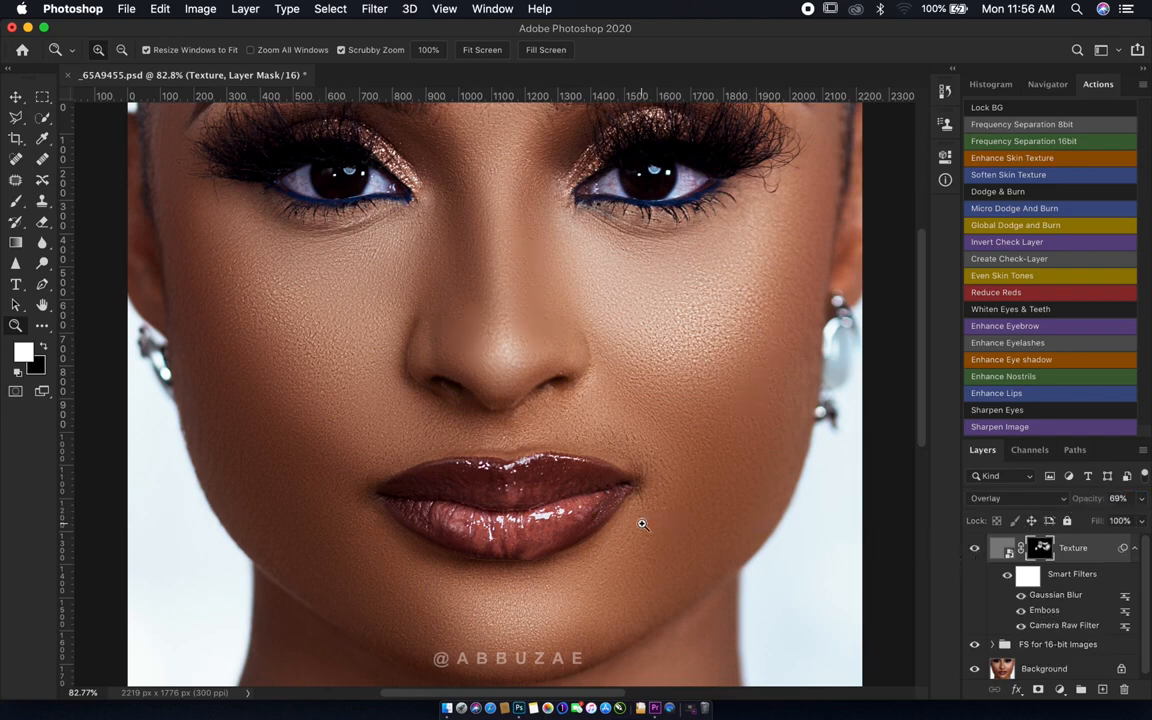